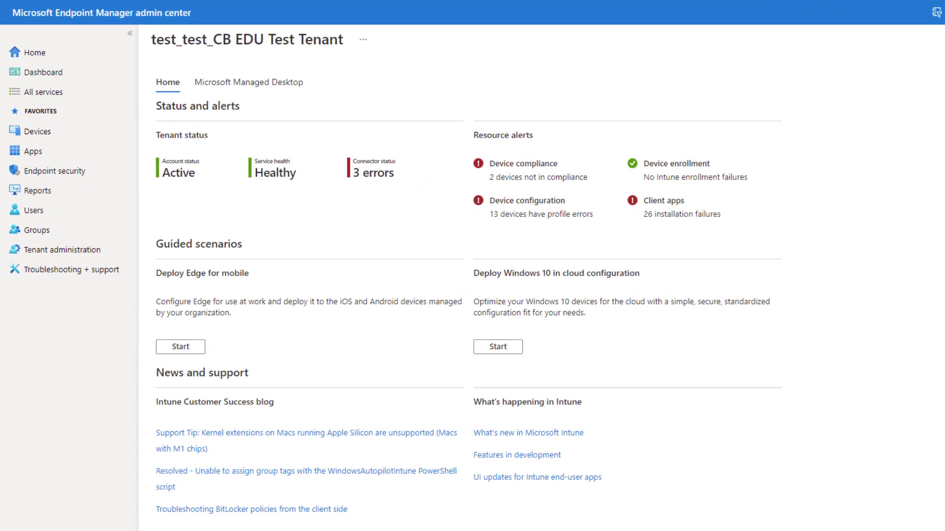
- Start a new group named 'I4E Dedicated Devices' with Dynamic Device membership
left_click(58, 236)
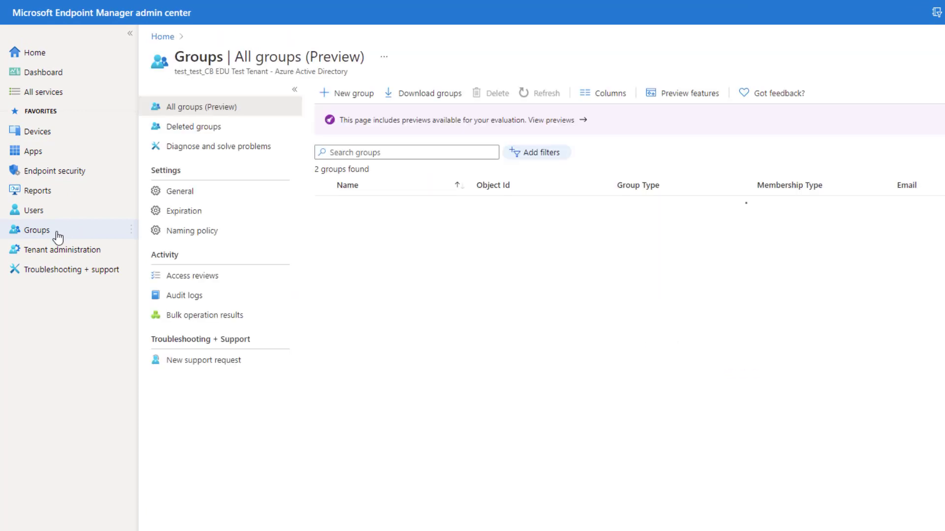
left_click(354, 93)
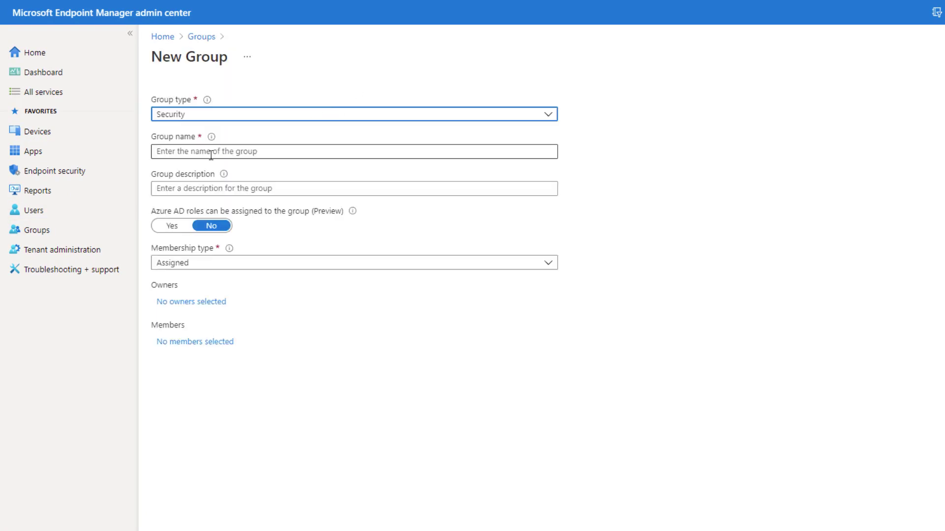
left_click(207, 154)
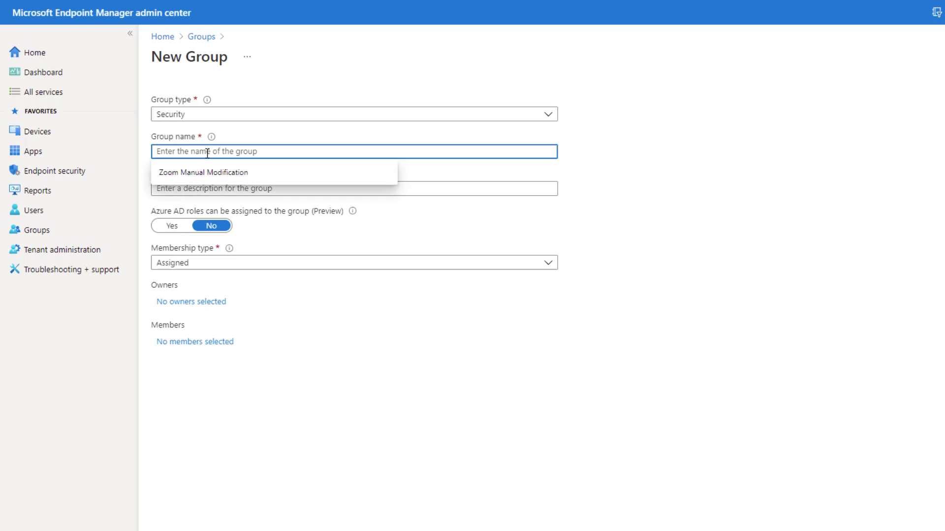
type("I4E Dedicated Devices")
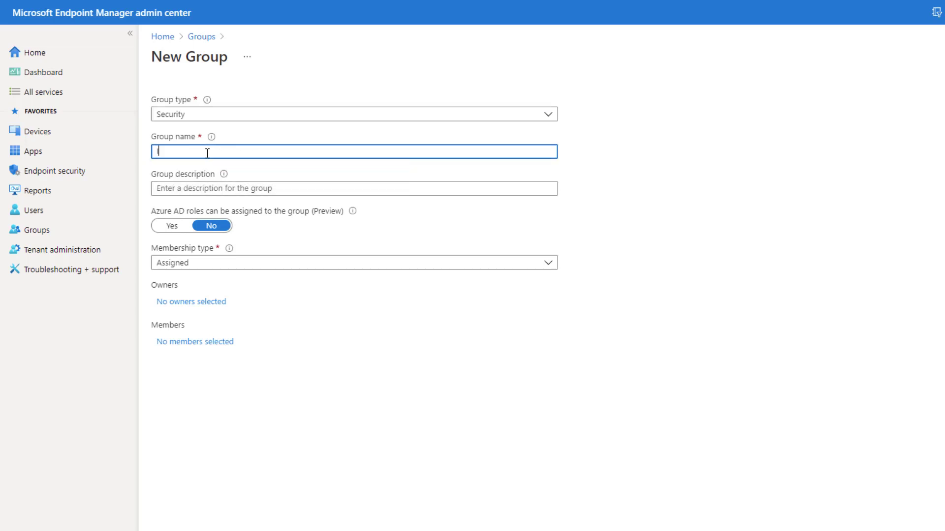
left_click(222, 268)
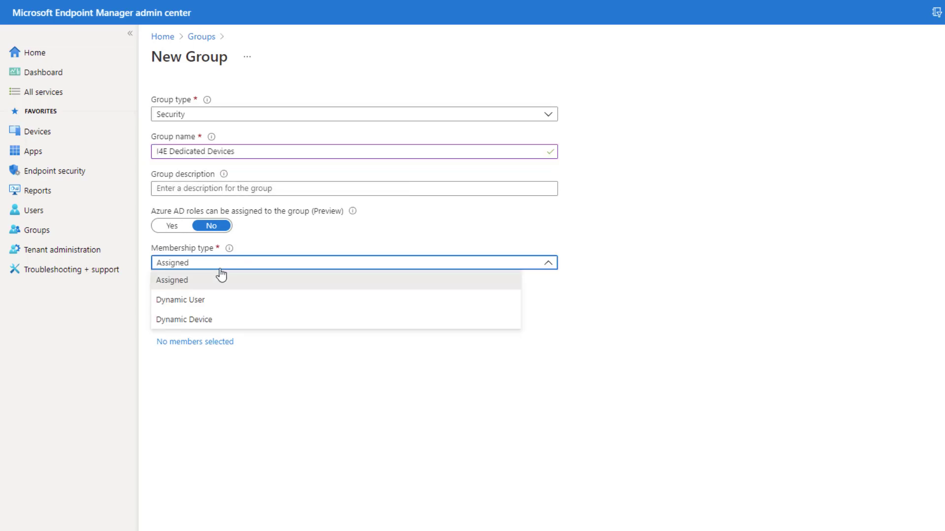
left_click(198, 327)
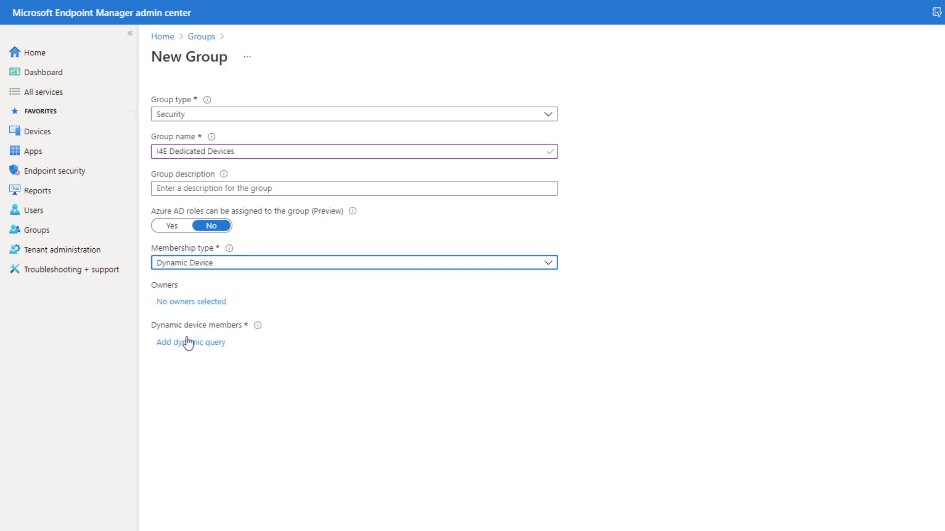
left_click(180, 344)
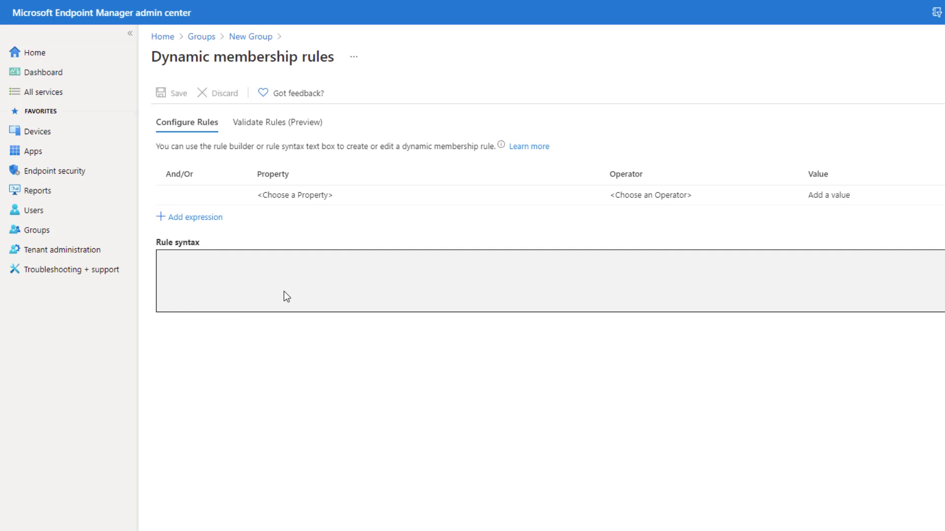
- Add the rule enrollmentProfileName Equals 'Dedicated Devices', save it and create the group
left_click(312, 195)
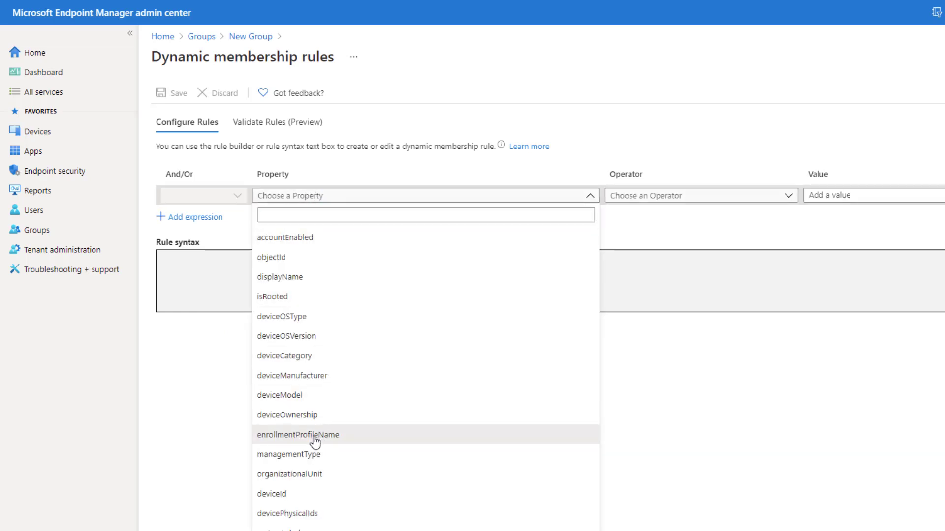
left_click(314, 437)
left_click(649, 192)
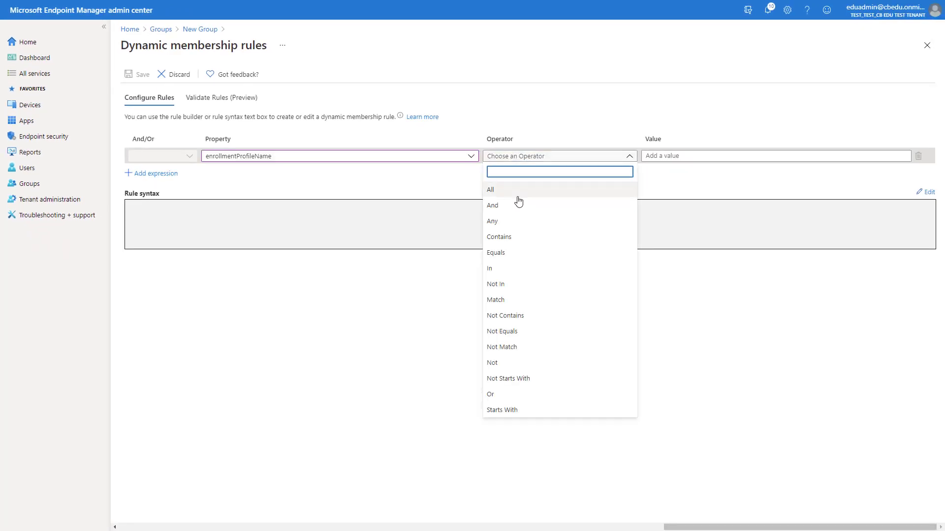
left_click(510, 252)
left_click(661, 157)
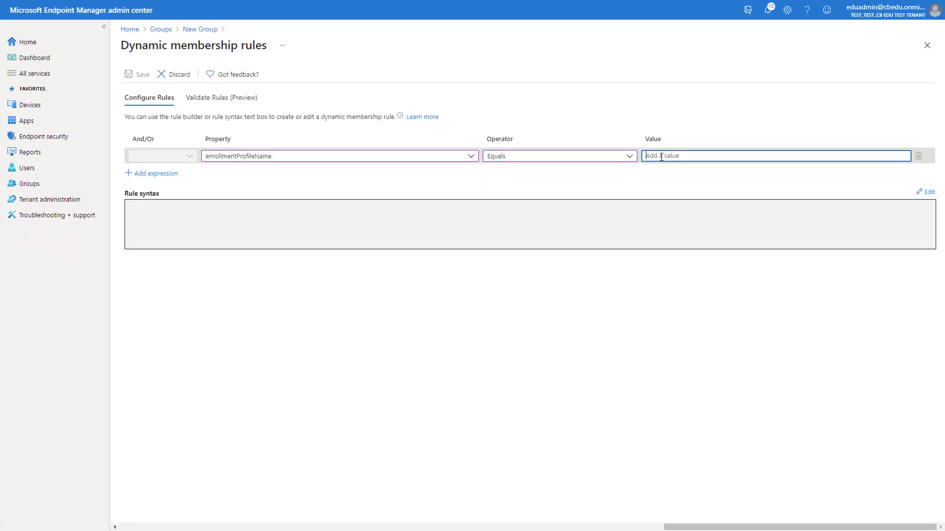
type("Dedicated Devices")
left_click(532, 232)
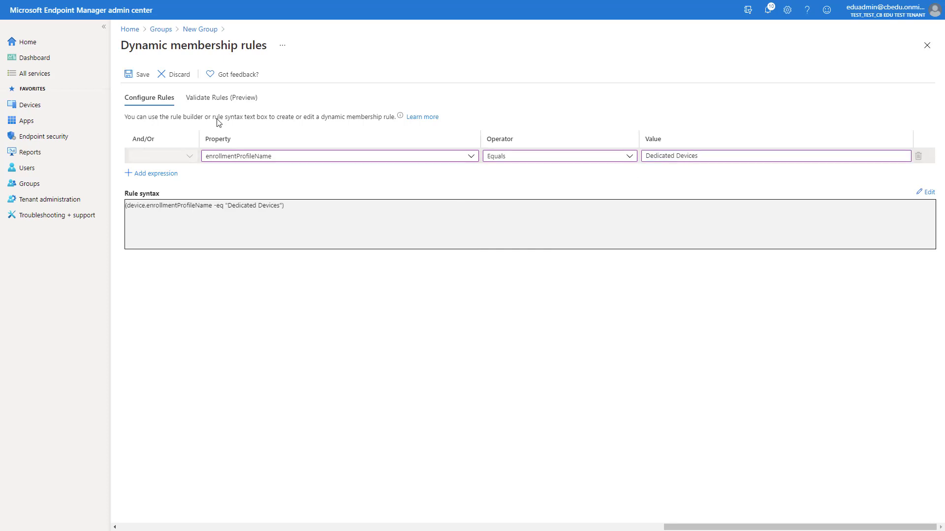
left_click(136, 74)
left_click(140, 507)
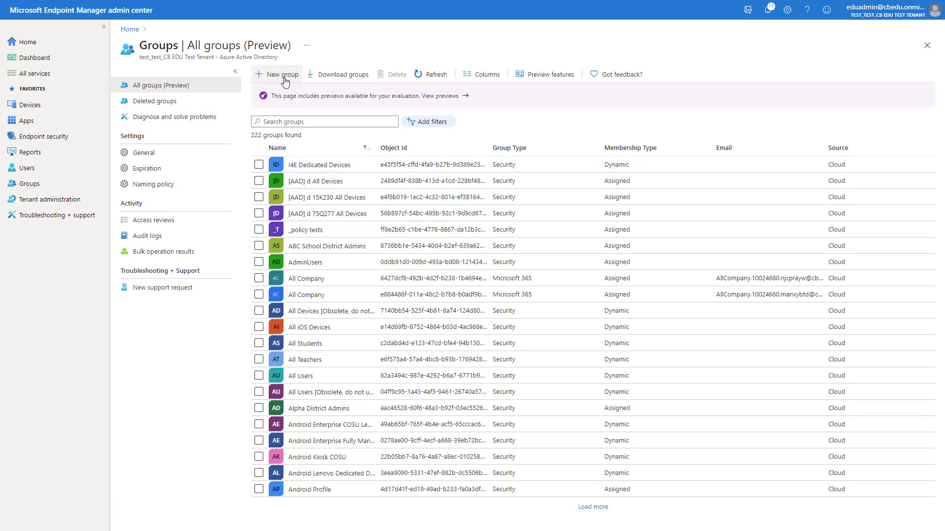
- Create the I4E Fully Managed Devices Dynamic Device group with rule deviceCategory Equals 'High School Devices'
left_click(284, 75)
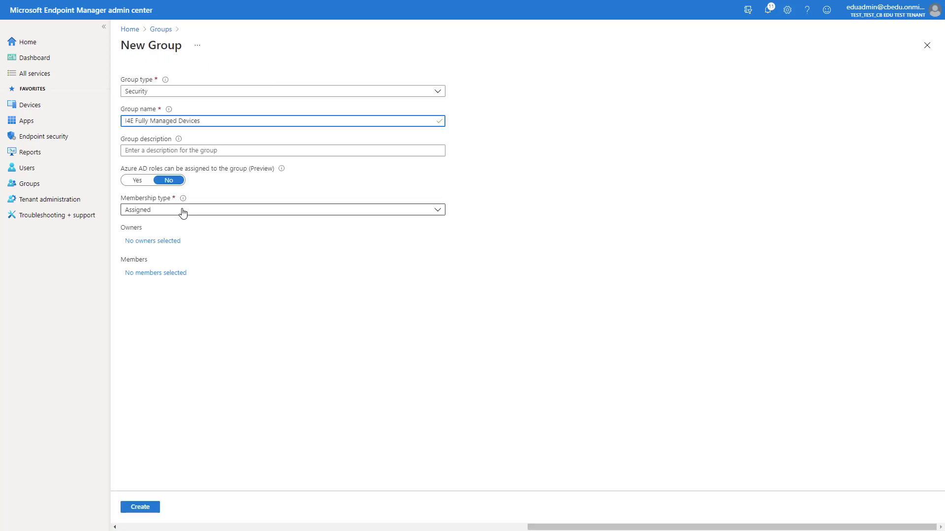
left_click(181, 210)
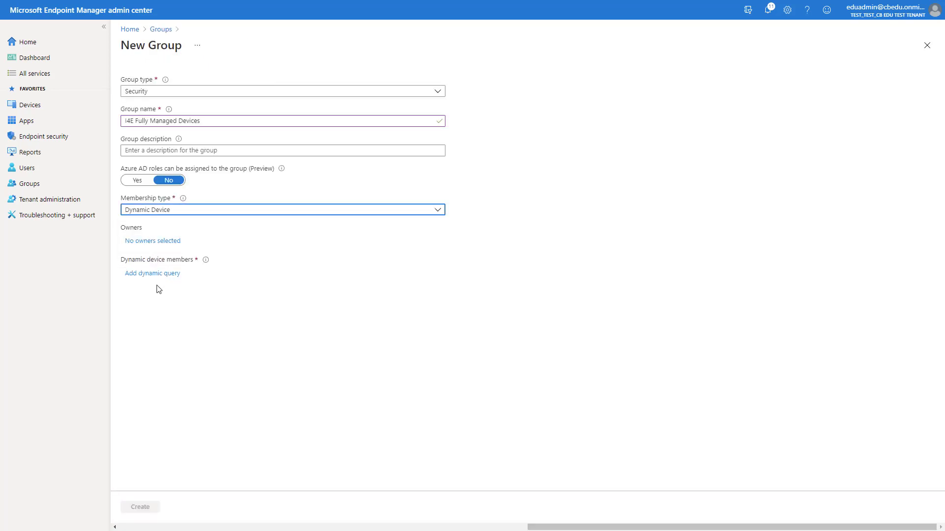
left_click(151, 273)
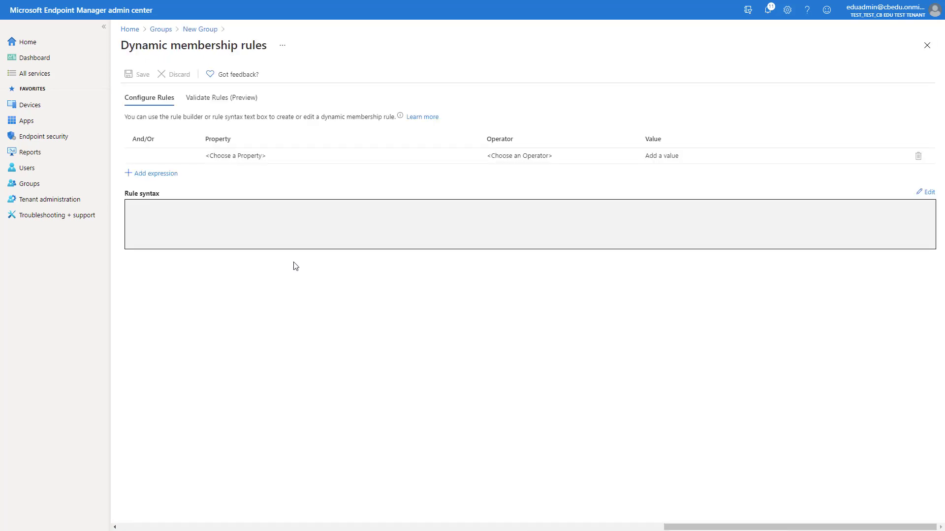
left_click(256, 161)
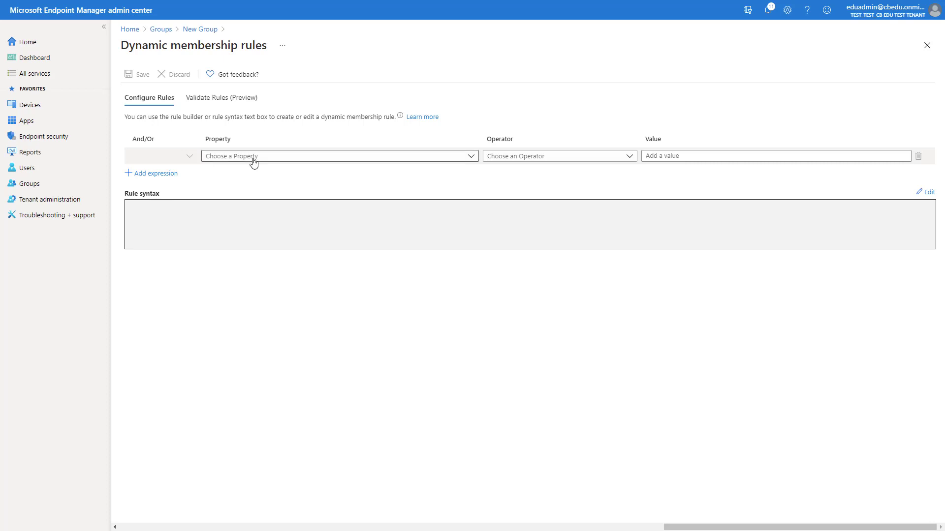
left_click(253, 159)
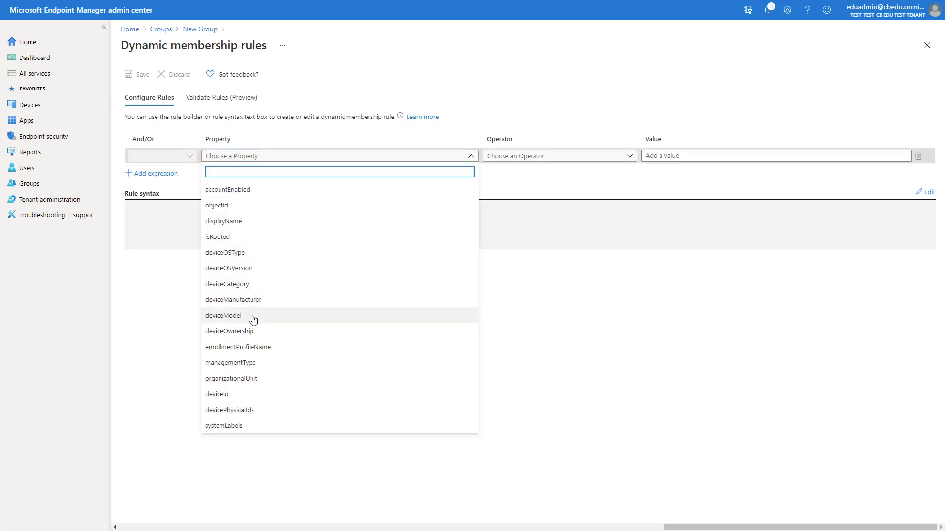
left_click(245, 286)
left_click(565, 158)
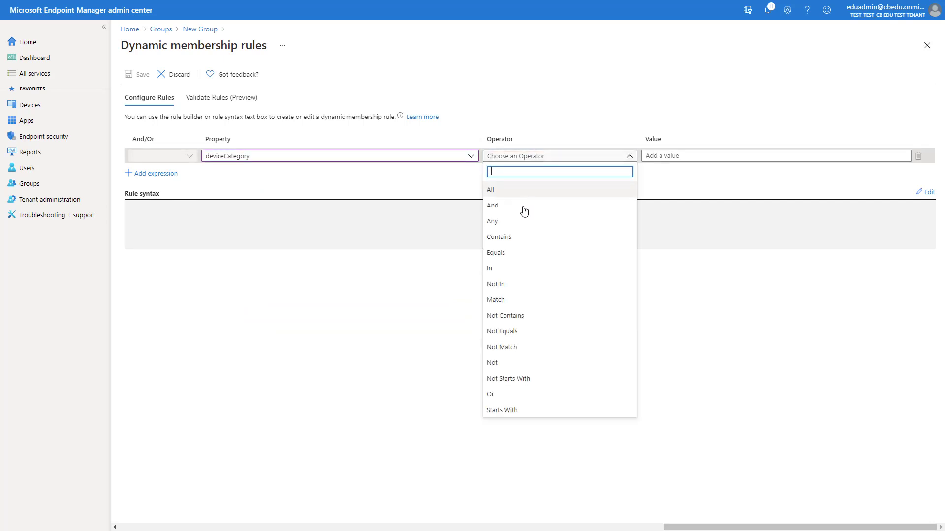
left_click(506, 253)
left_click(666, 156)
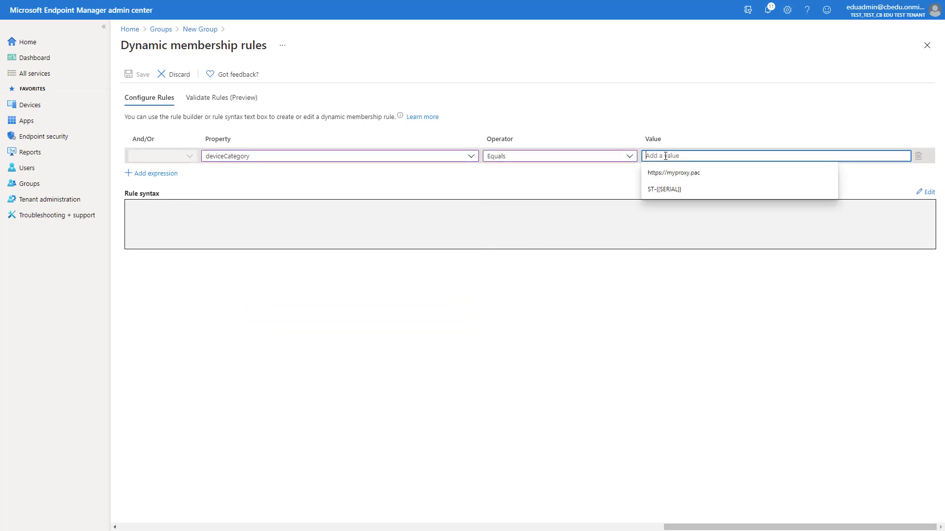
type("High School Devices")
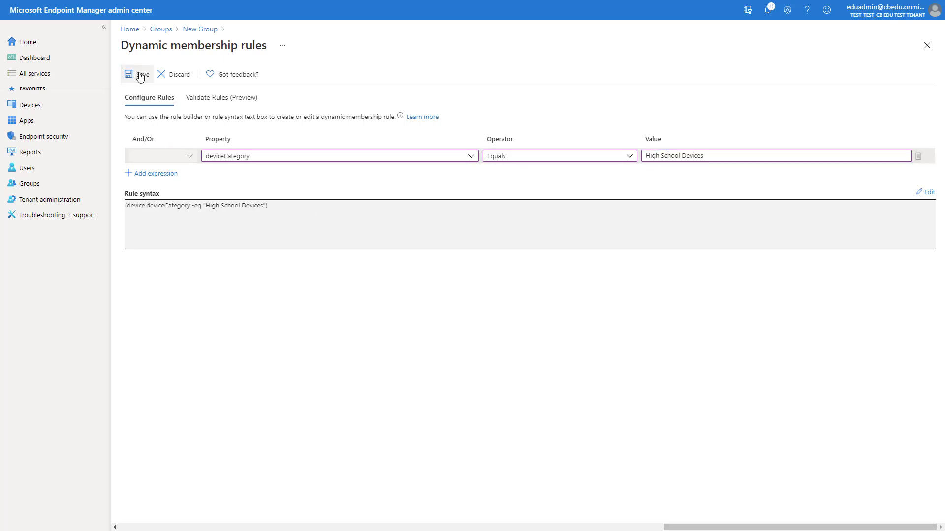
left_click(140, 75)
left_click(145, 510)
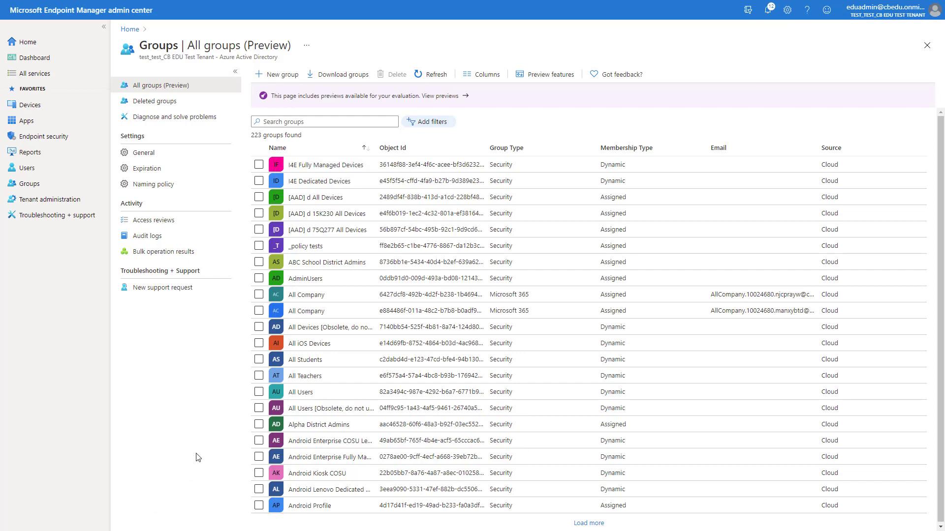
- Begin an Android Enterprise configuration profile of type Device restrictions (Fully Managed)
left_click(51, 109)
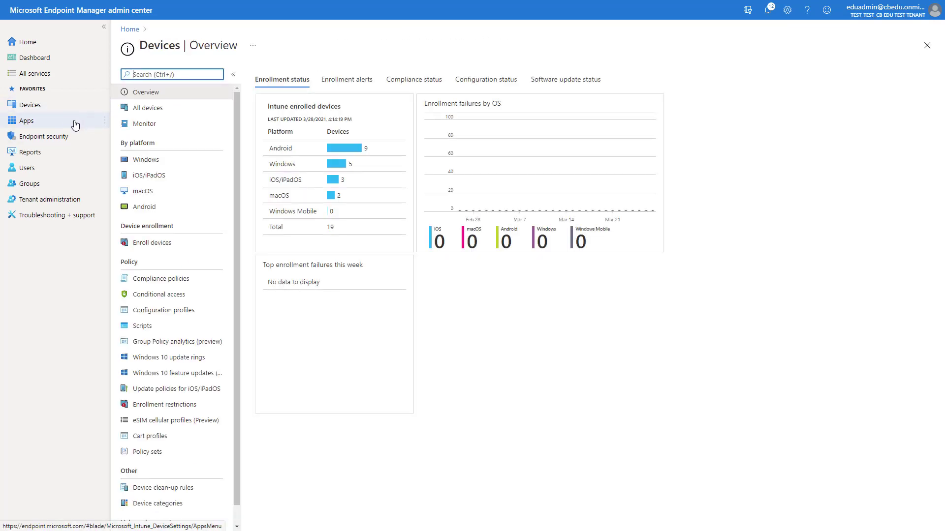
left_click(148, 206)
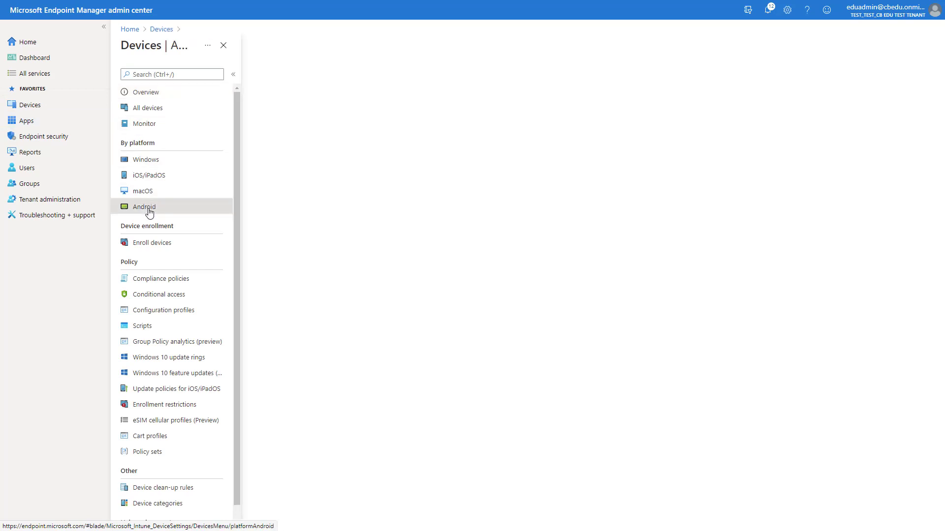
left_click(174, 182)
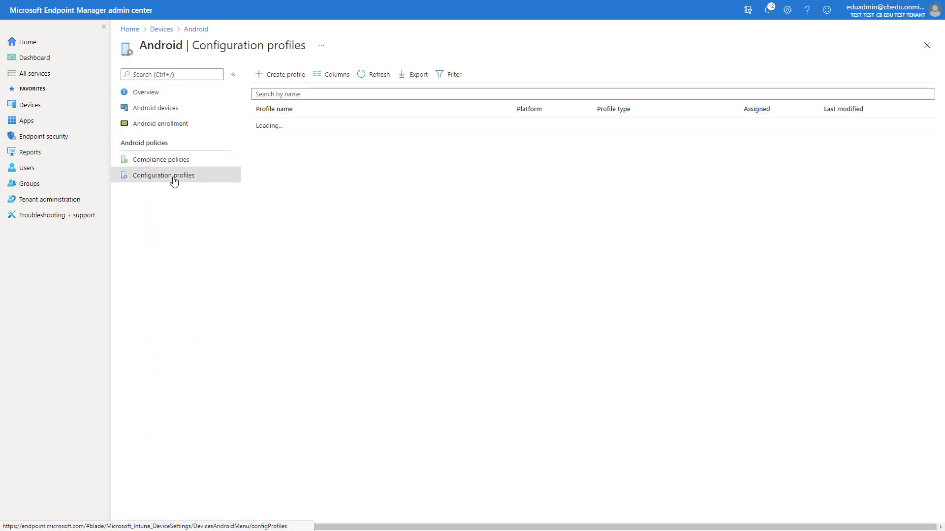
left_click(282, 79)
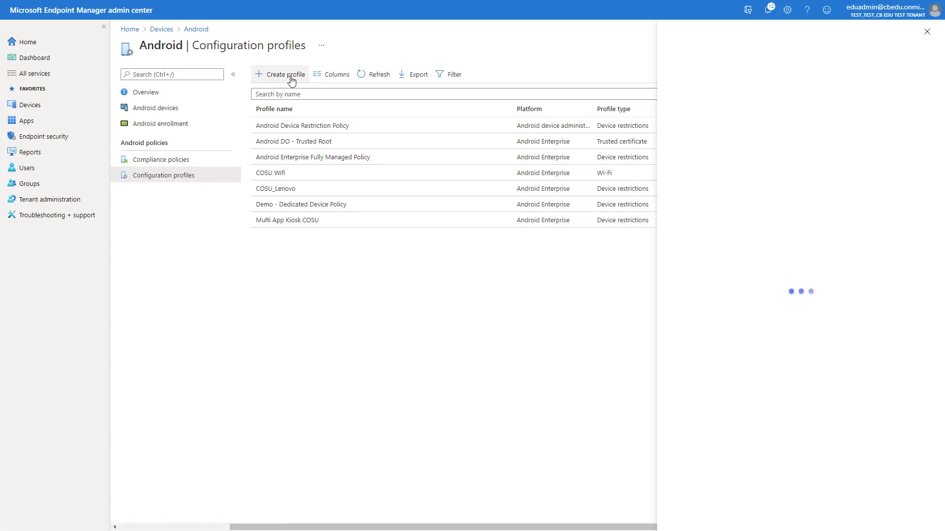
left_click(701, 81)
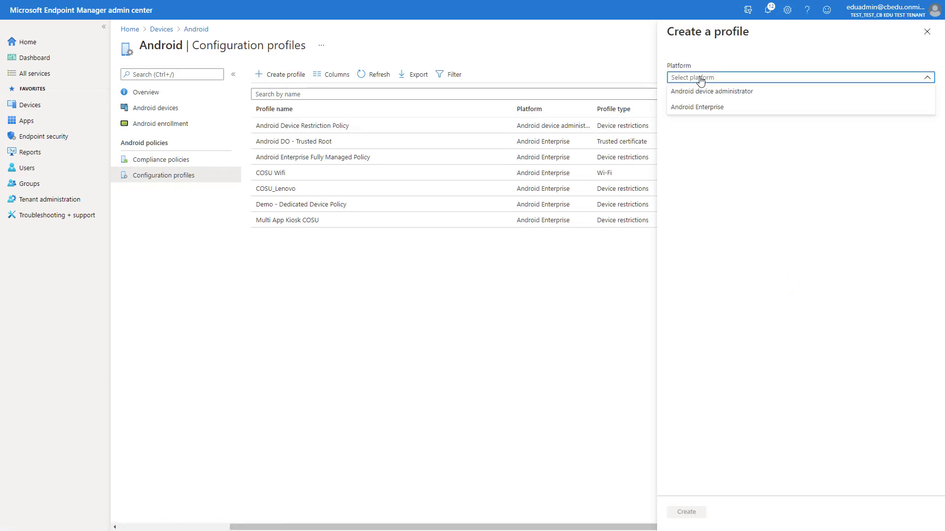
left_click(700, 110)
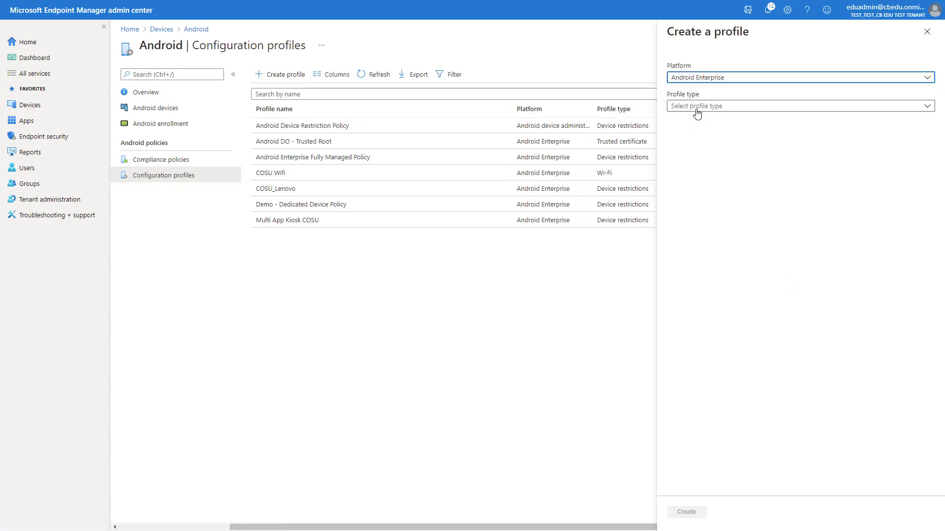
left_click(694, 108)
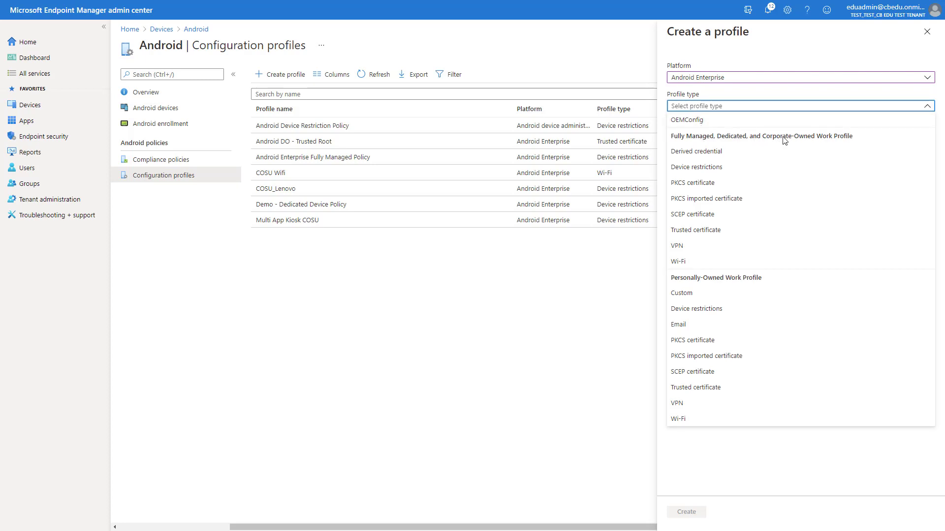
left_click(693, 168)
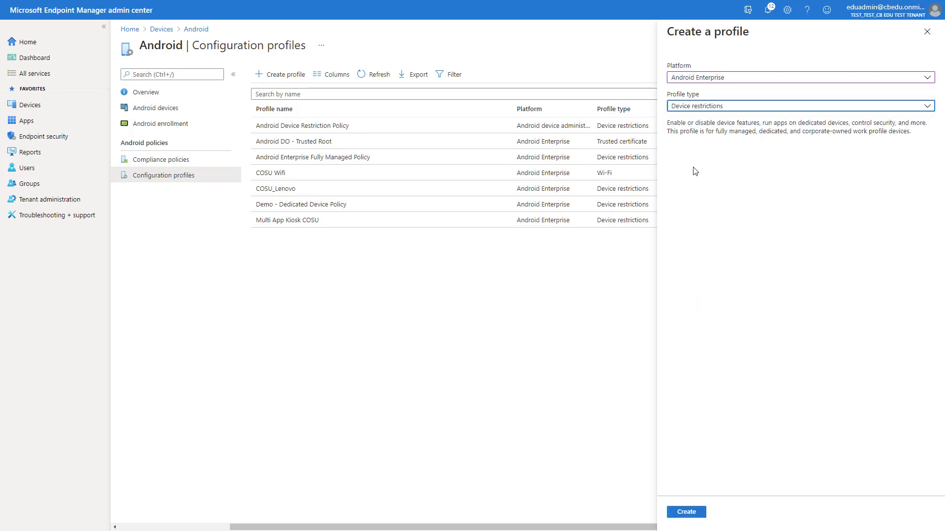
left_click(687, 514)
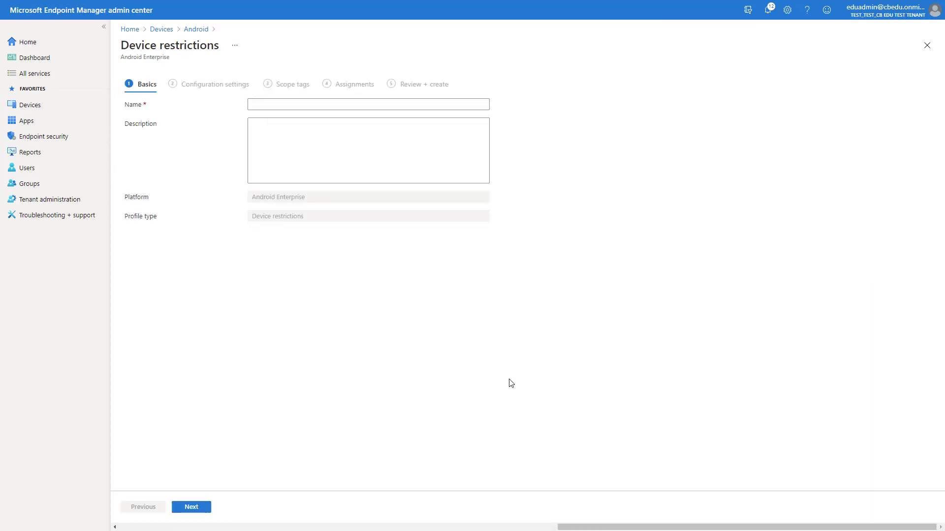
- Name the profile 'Dedicated Device - restriction policy' and continue to configuration settings
left_click(287, 104)
type("Dedicated Device - restriction policy")
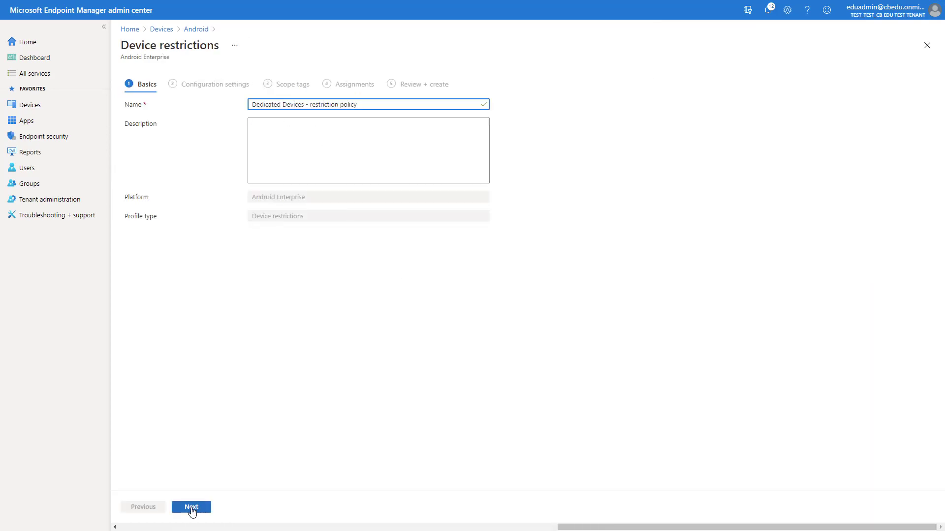
left_click(192, 508)
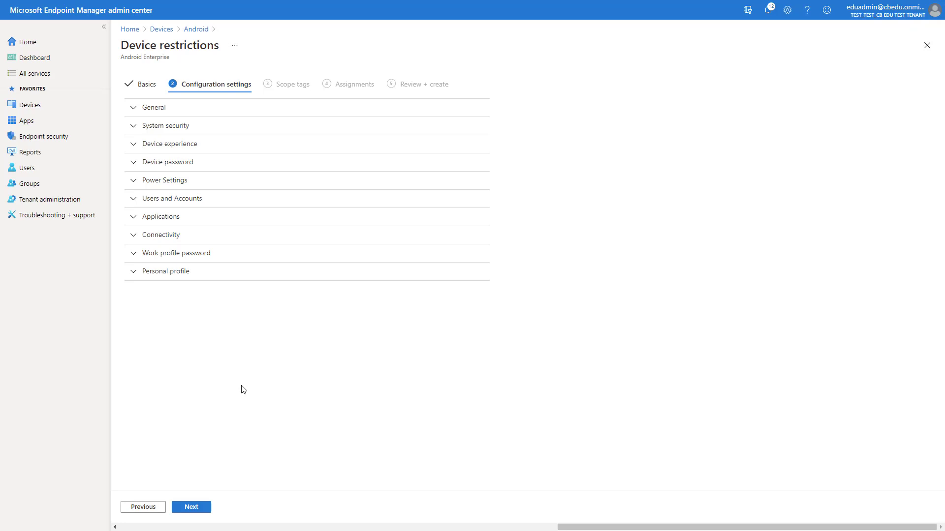
- Set enrollment profile type to Dedicated device, kiosk mode to Multi-app, and enable custom app layout
left_click(166, 152)
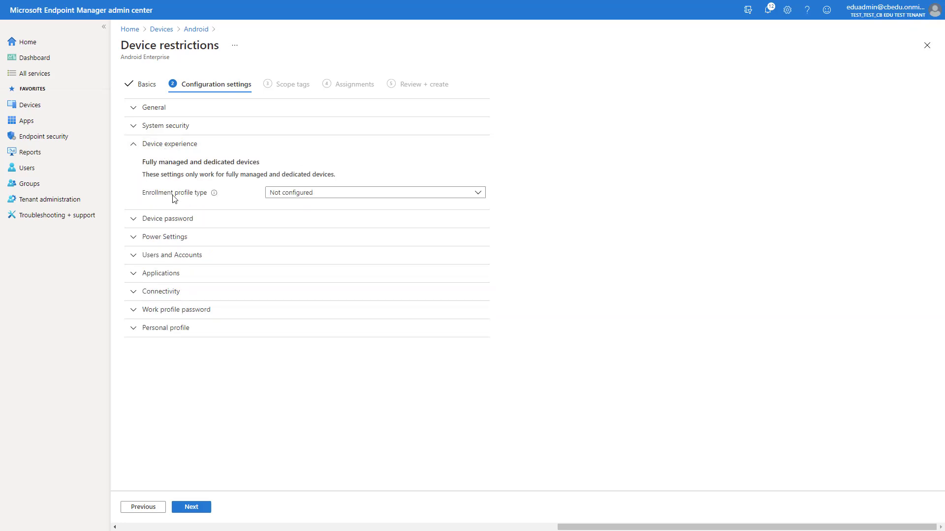
left_click(296, 195)
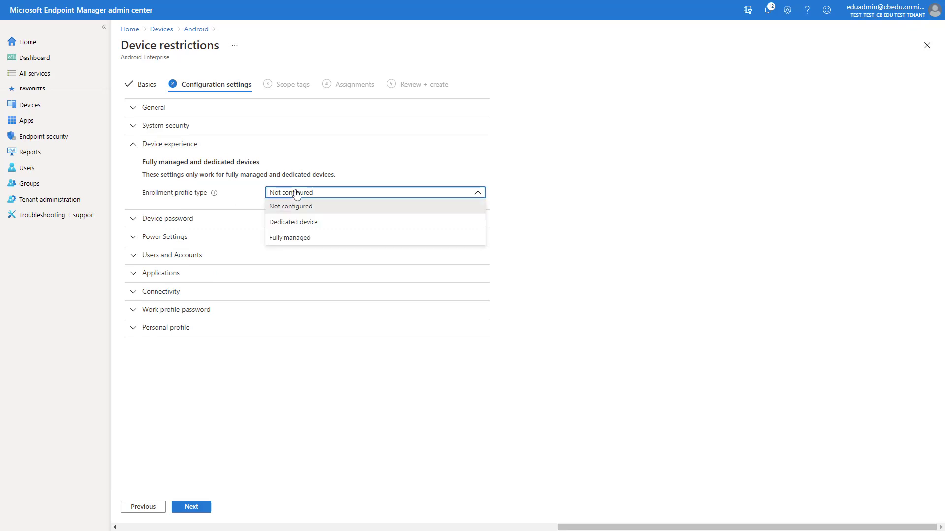
left_click(304, 223)
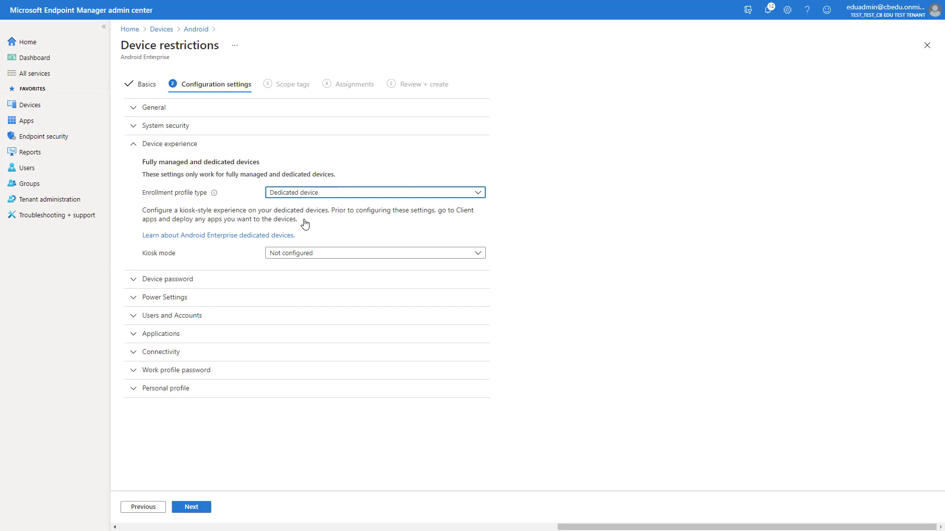
left_click(307, 254)
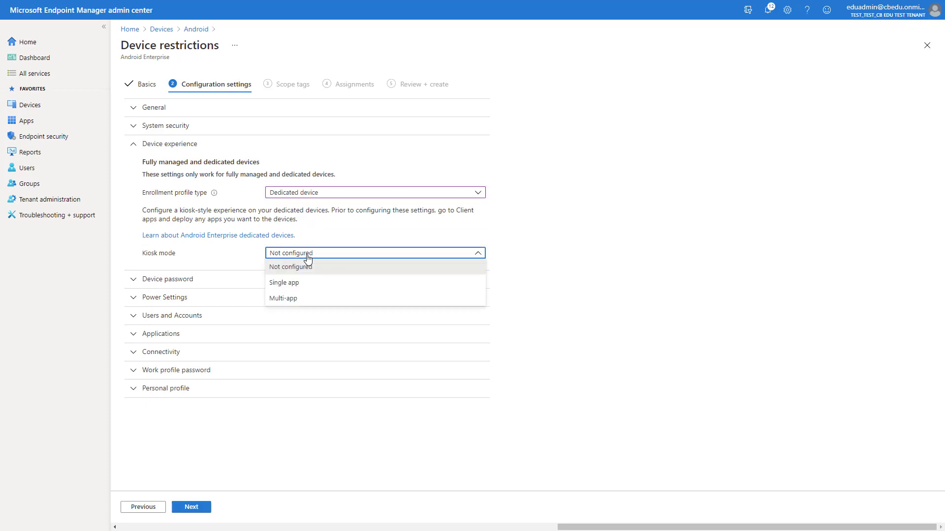
left_click(288, 283)
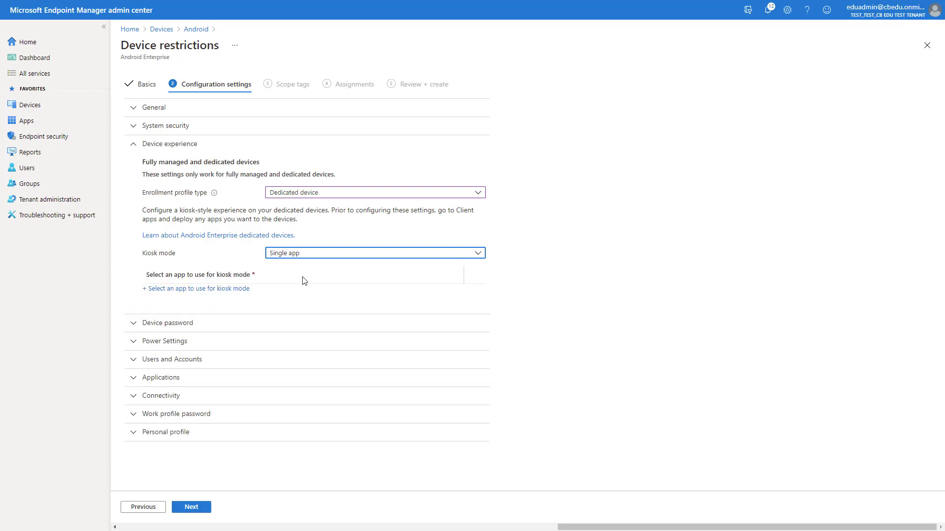
left_click(314, 254)
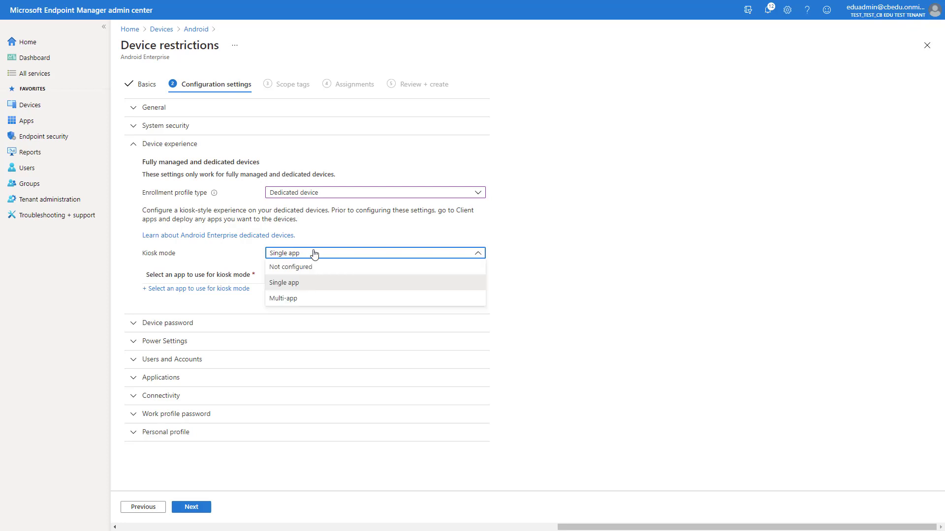
left_click(286, 299)
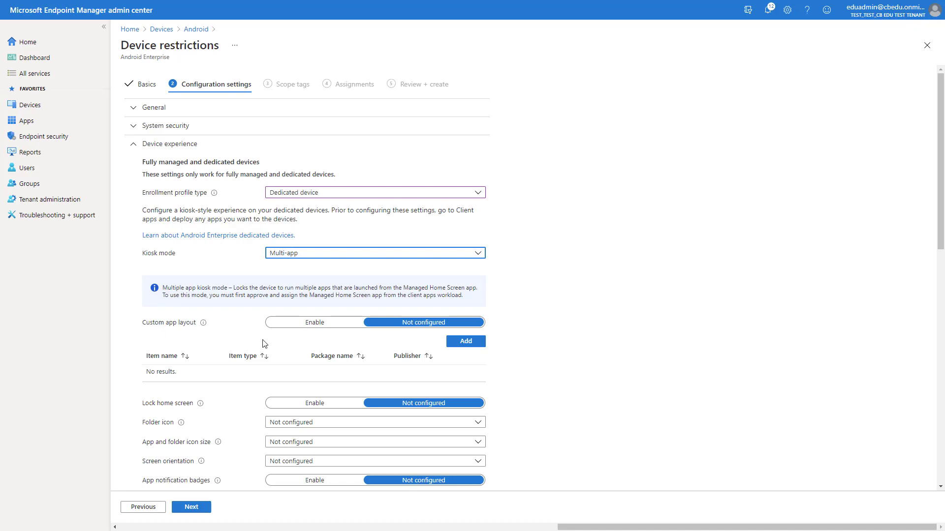
left_click(315, 324)
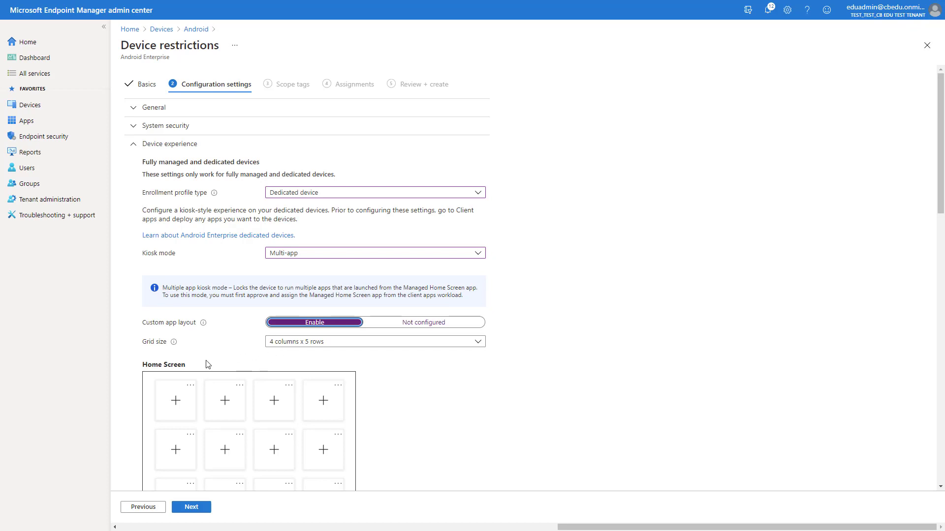
- Search for 'khan' to choose an app for the first home-screen tile
left_click(177, 406)
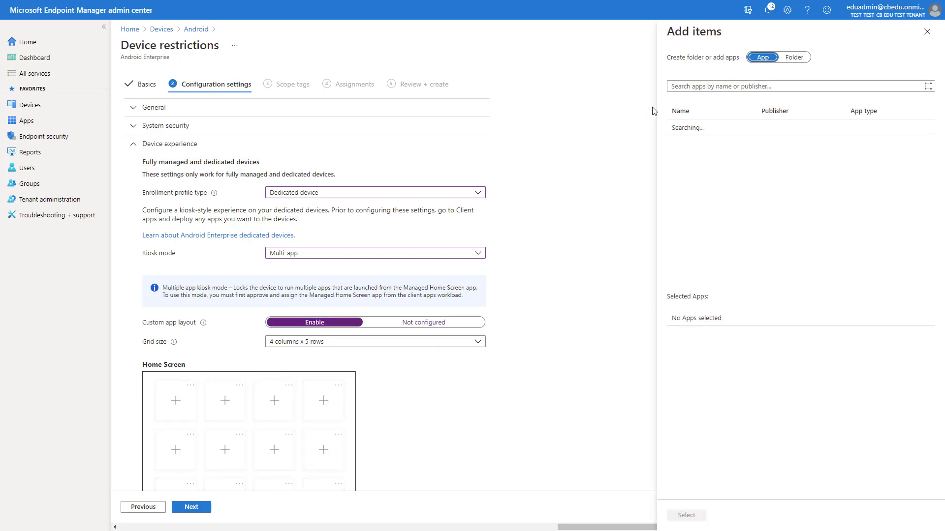
left_click(692, 87)
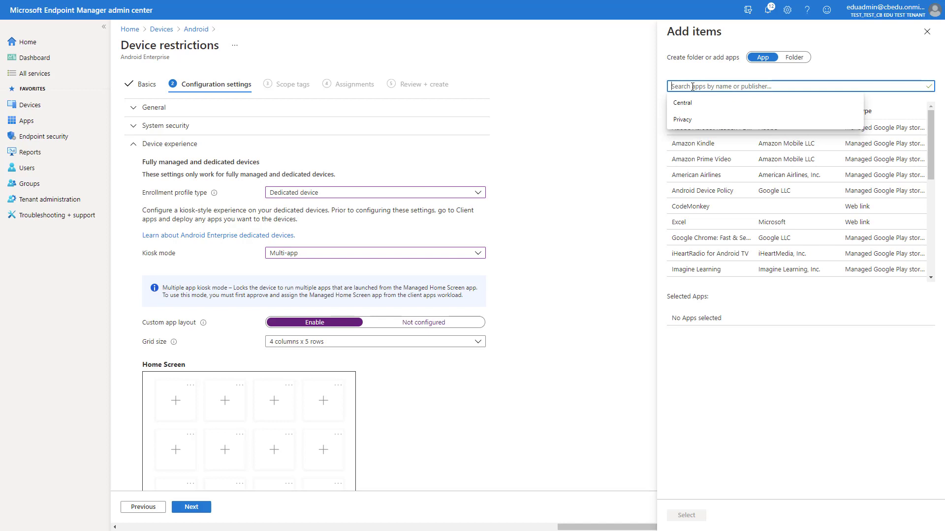
type("khan")
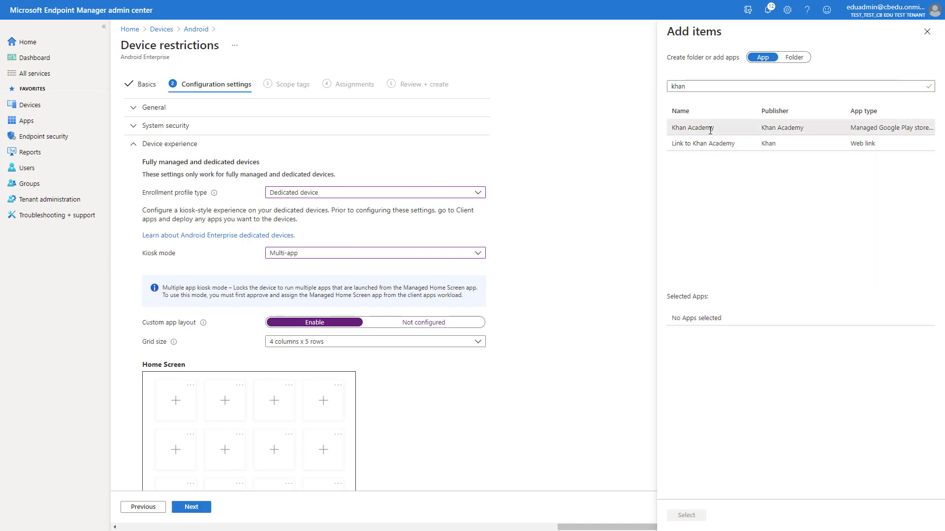
- Assign Khan Academy to tile one and Amazon Kindle, found via 'kindle', to tile two
left_click(711, 129)
left_click(687, 515)
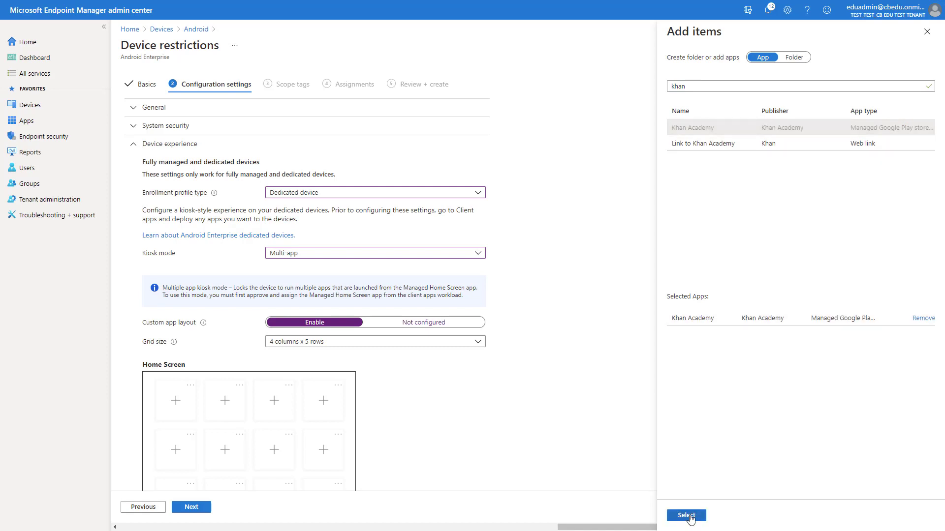
left_click(225, 401)
left_click(706, 86)
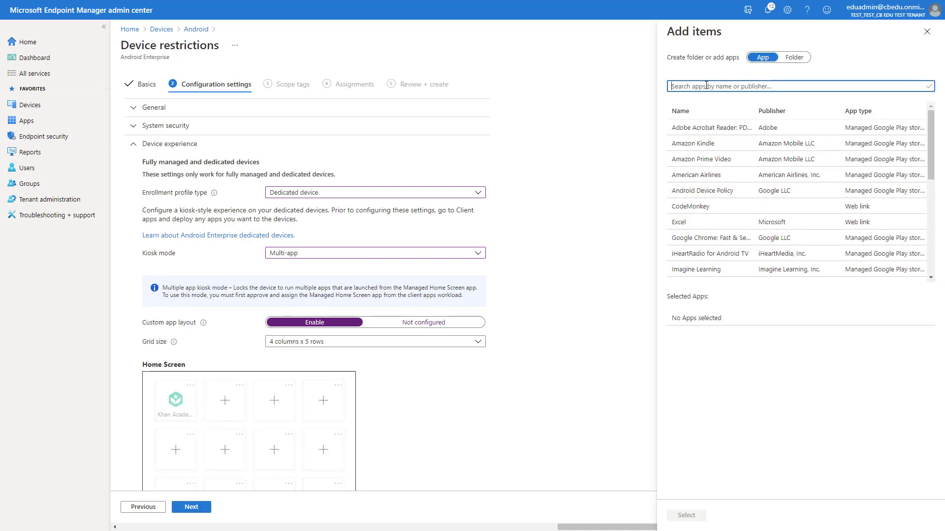
type("kindle")
left_click(709, 129)
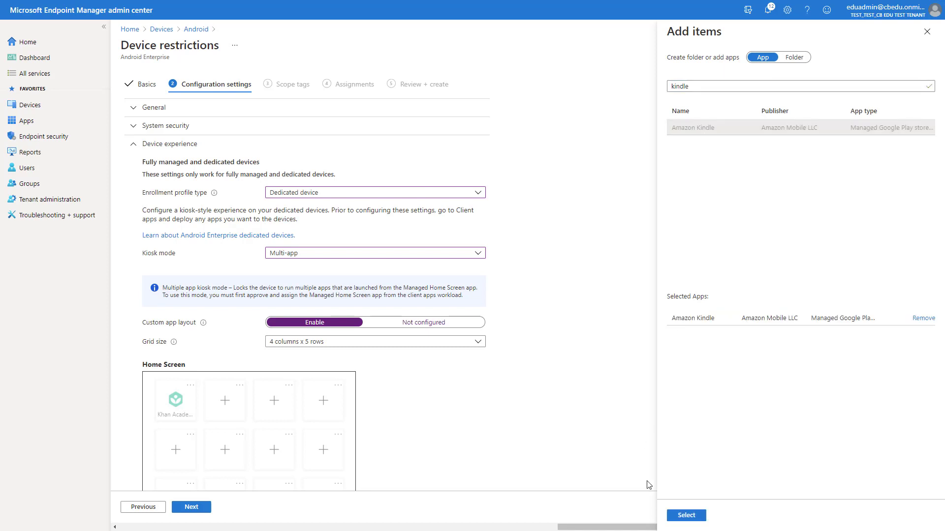
left_click(687, 515)
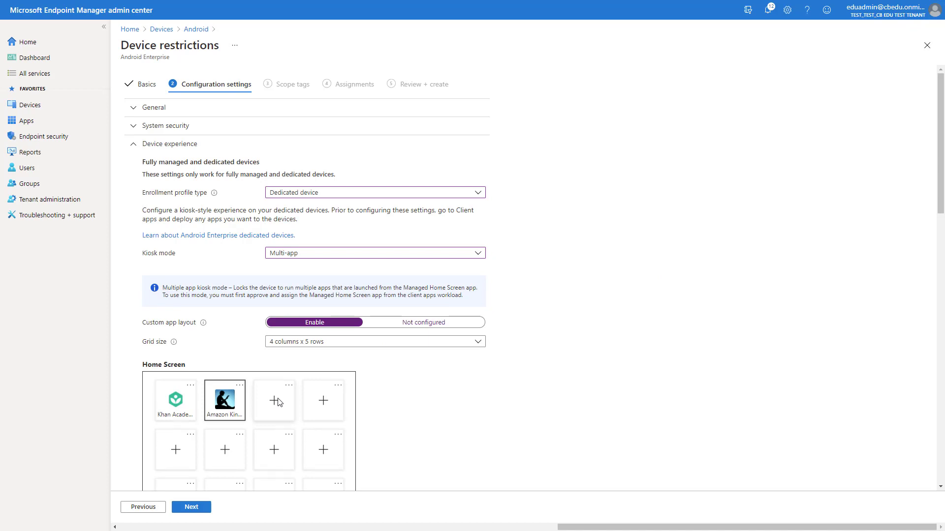
- Set folder icons to Dark theme rectangle and screen orientation to Landscape
scroll(382, 375, "down", 5)
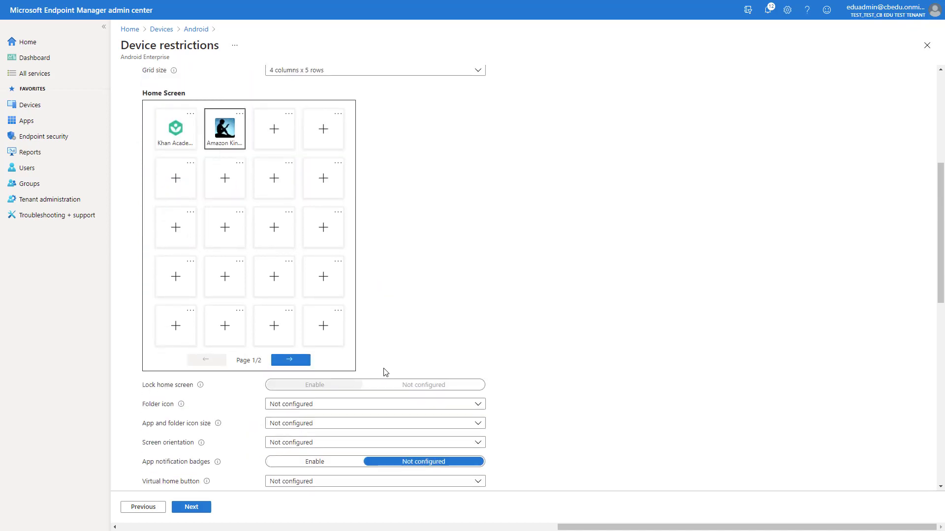
scroll(390, 326, "down", 1)
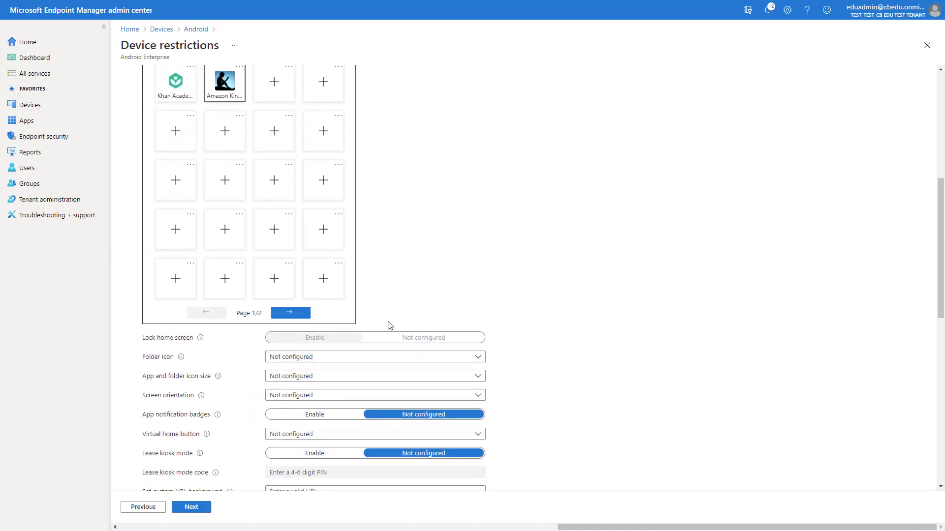
left_click(328, 364)
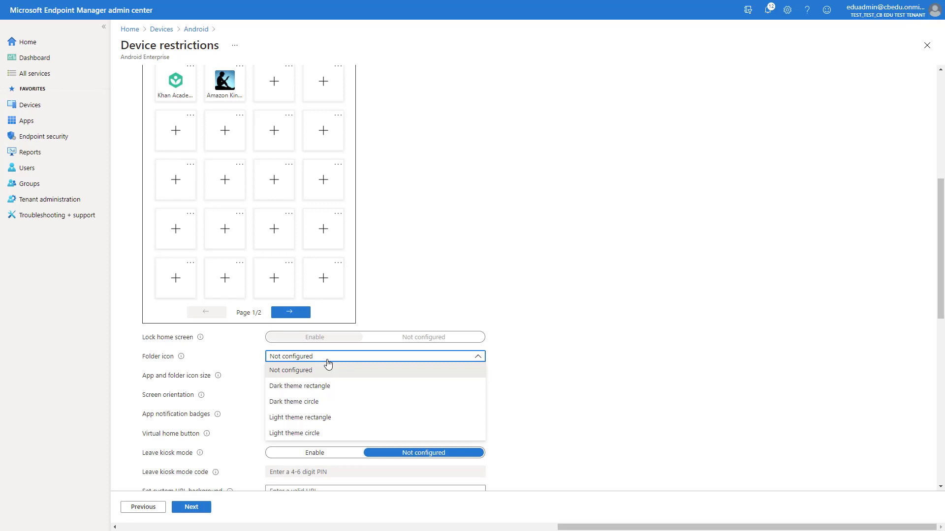
left_click(315, 386)
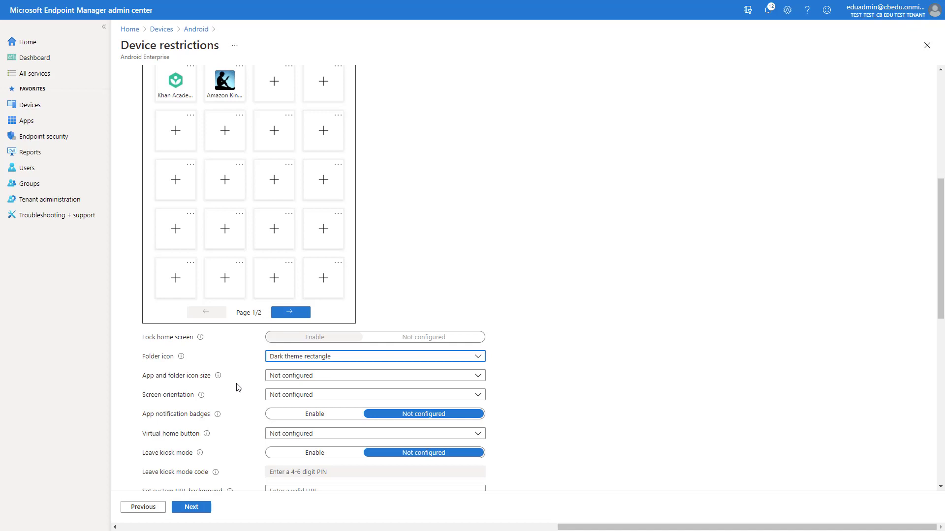
left_click(286, 396)
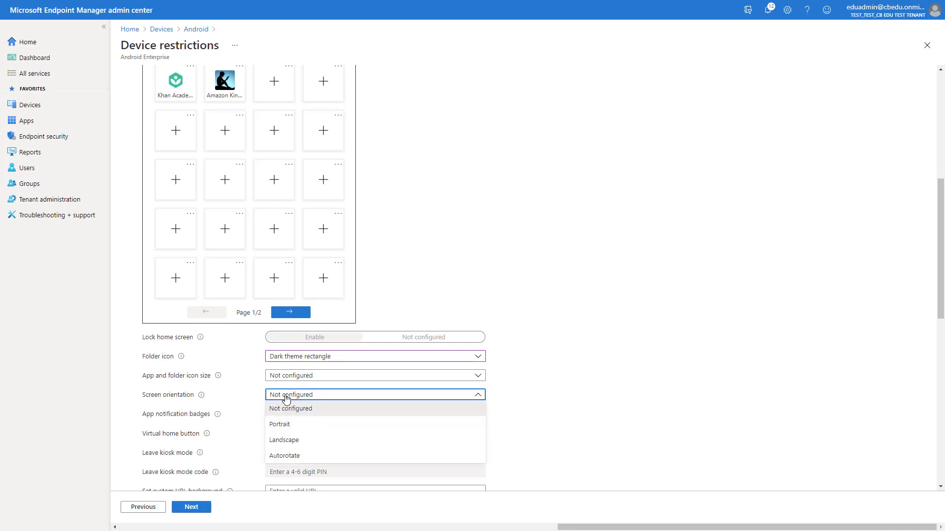
left_click(295, 439)
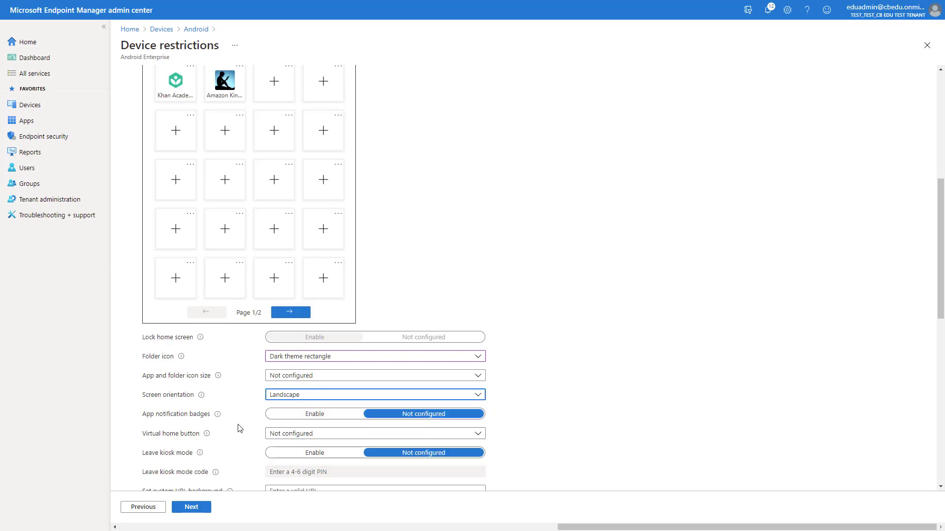
scroll(239, 428, "down", 2)
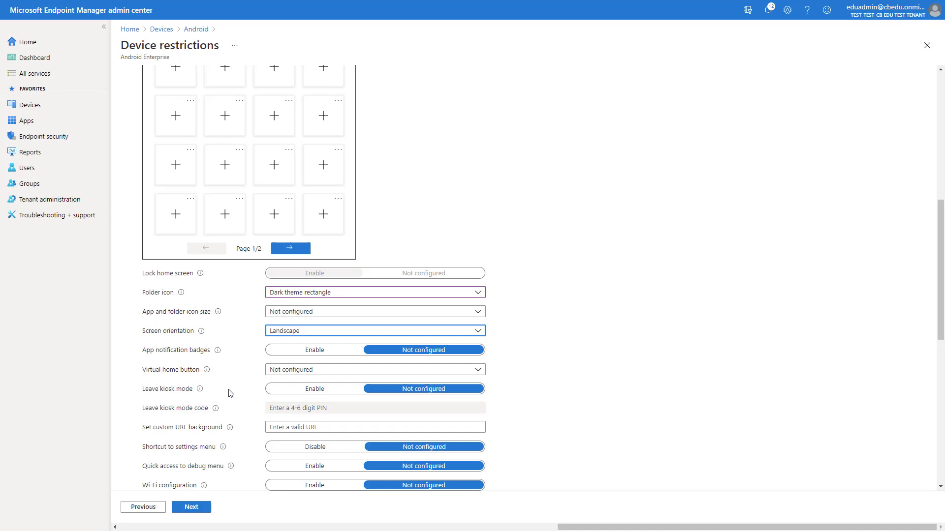
left_click(315, 390)
left_click(299, 408)
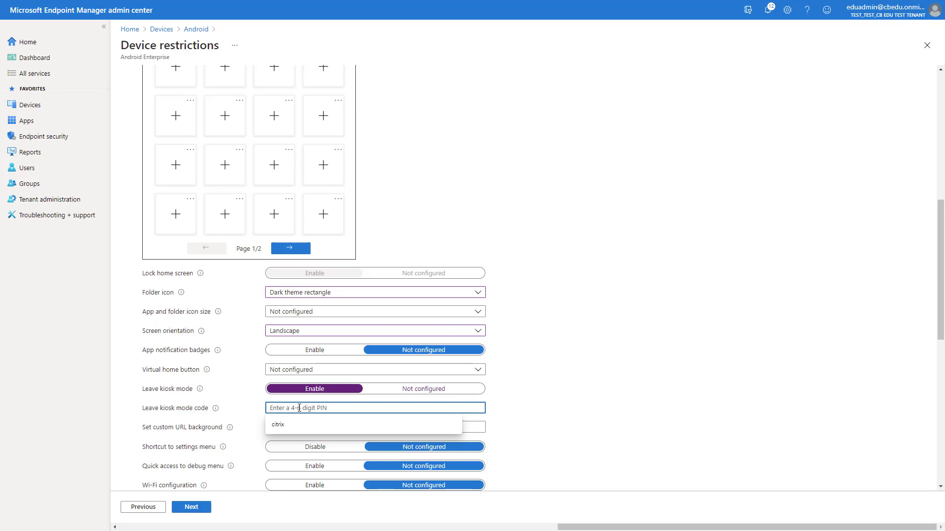
type("12")
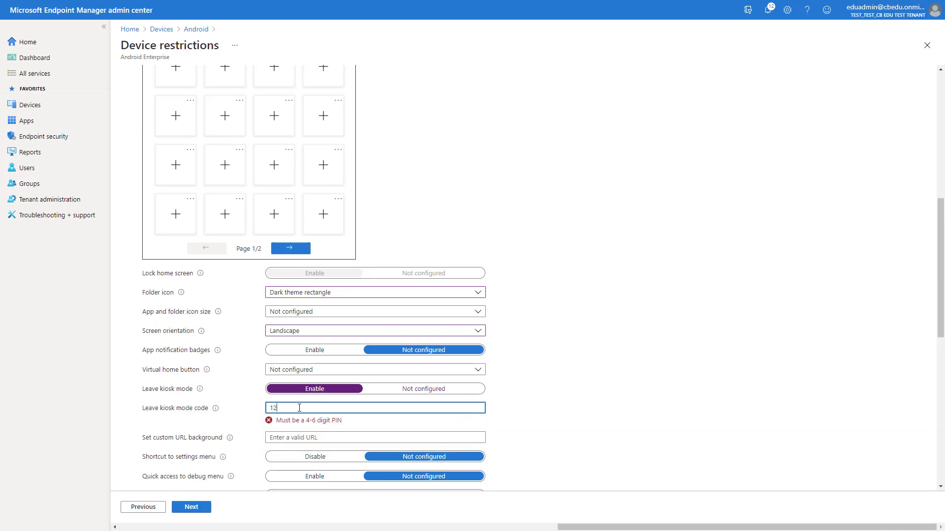
type("345")
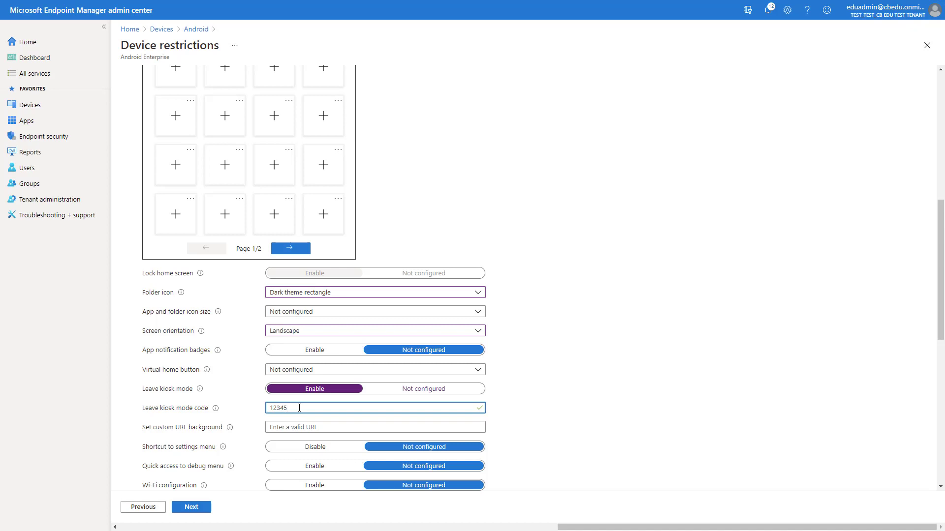
left_click(296, 427)
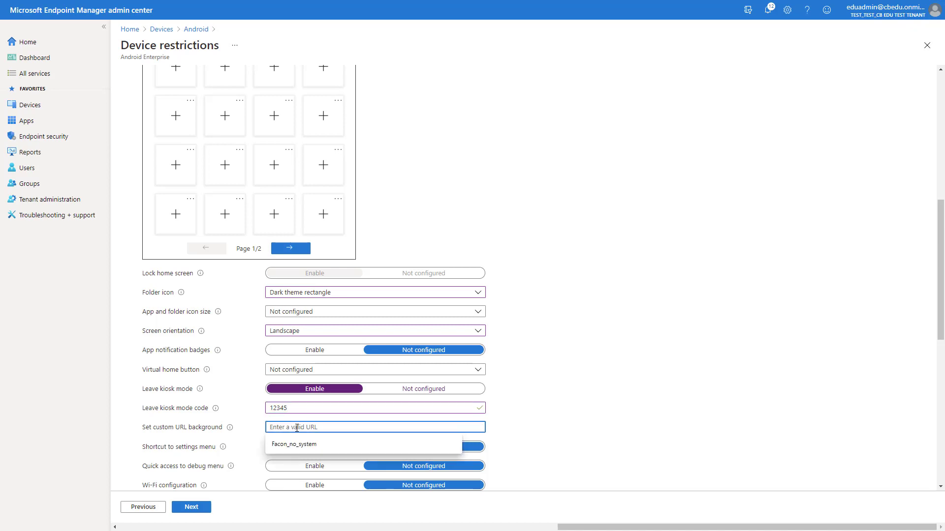
type("h")
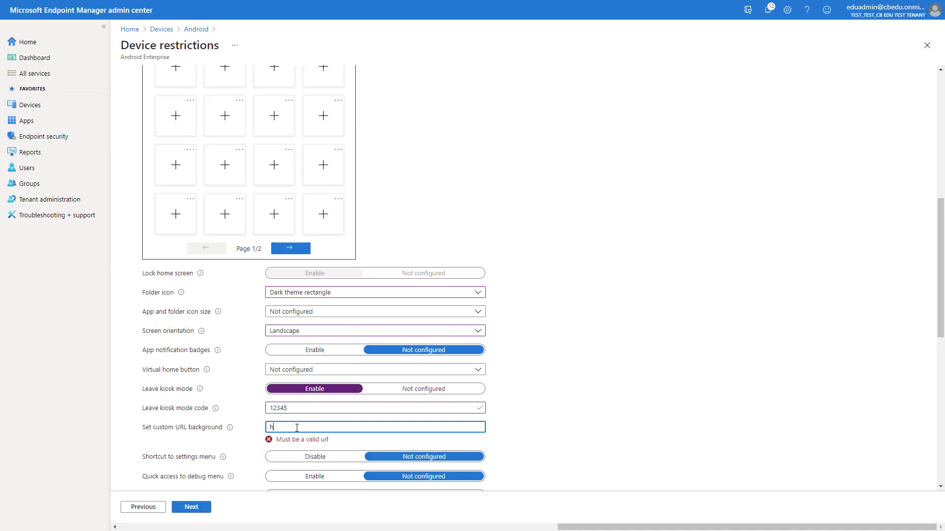
type("ttp")
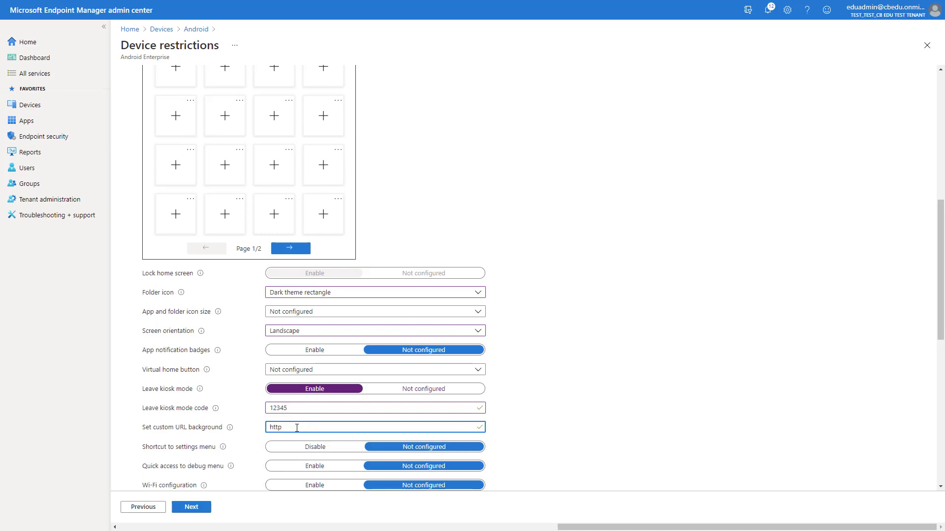
type("s:/")
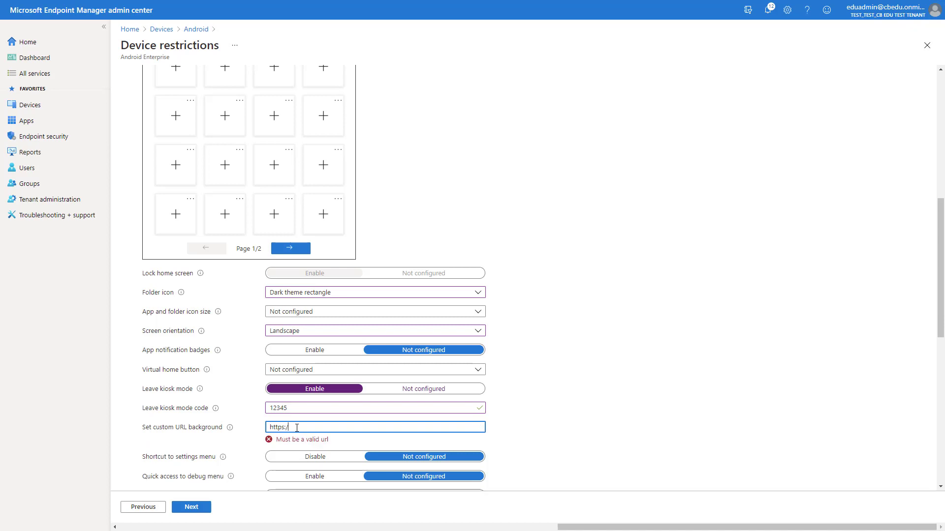
type("/mycustomwallpaper.com")
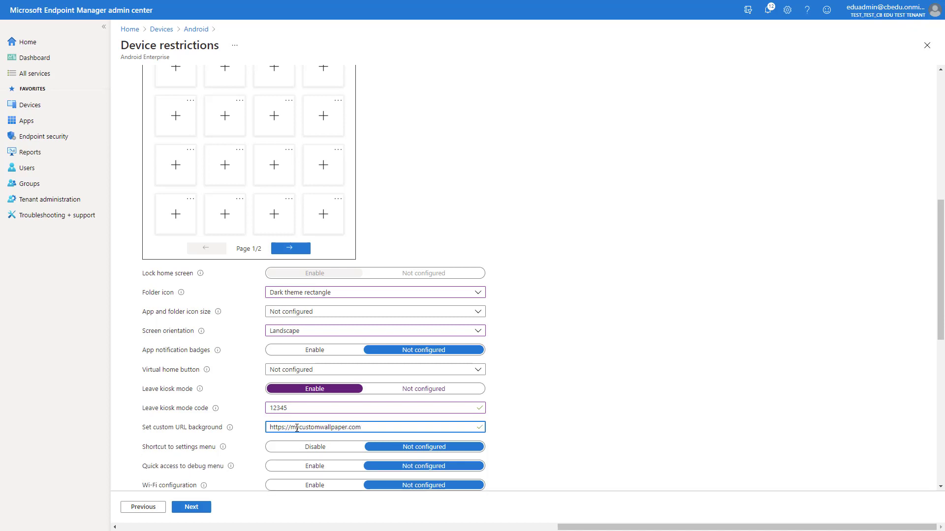
scroll(296, 427, "down", 2)
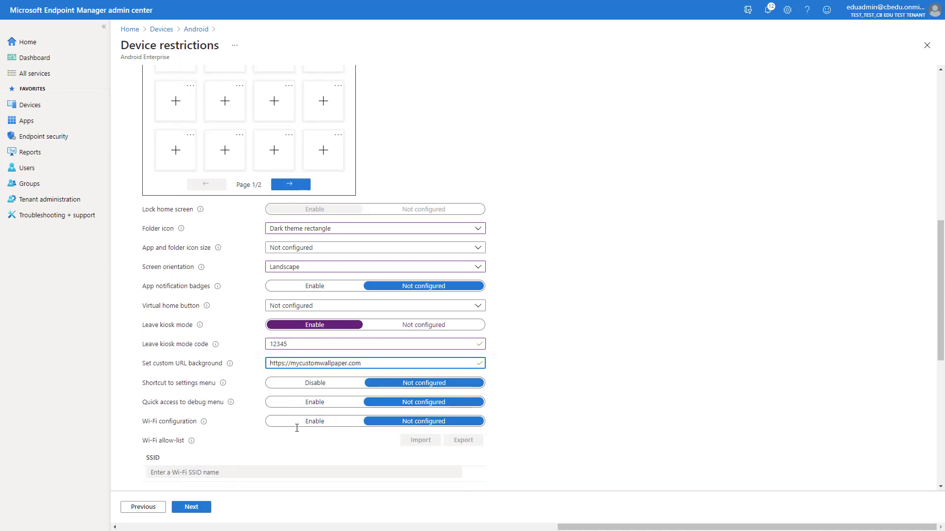
scroll(298, 432, "down", 1)
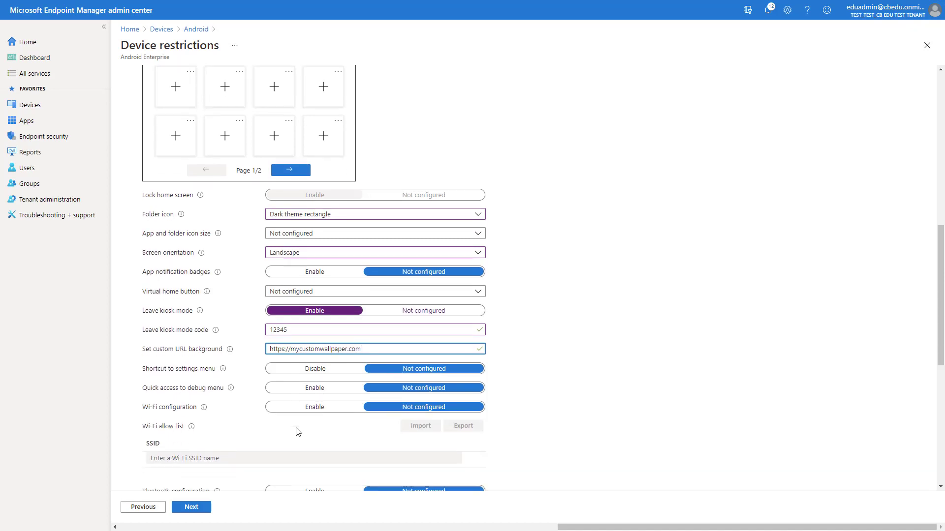
- Include the I4E Dedicated Devices group in the profile's assignments, then go to Review + create
left_click(194, 512)
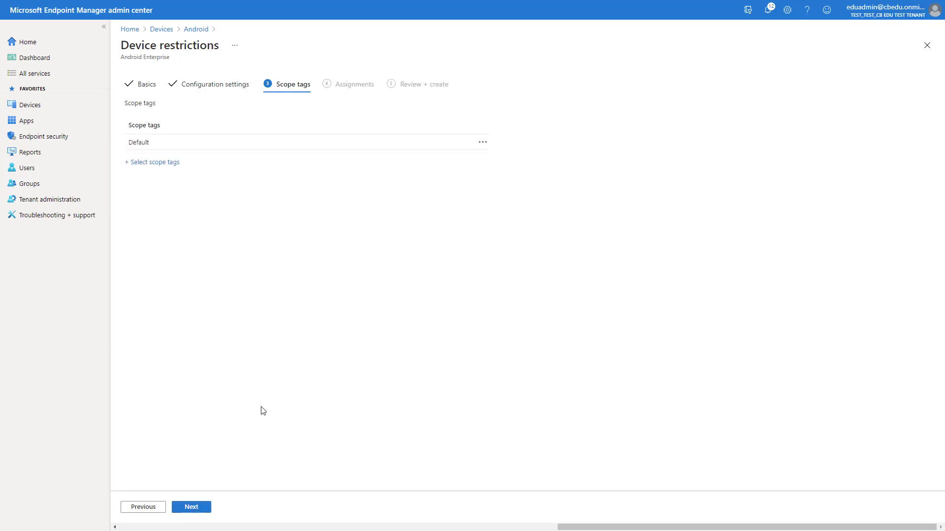
left_click(202, 508)
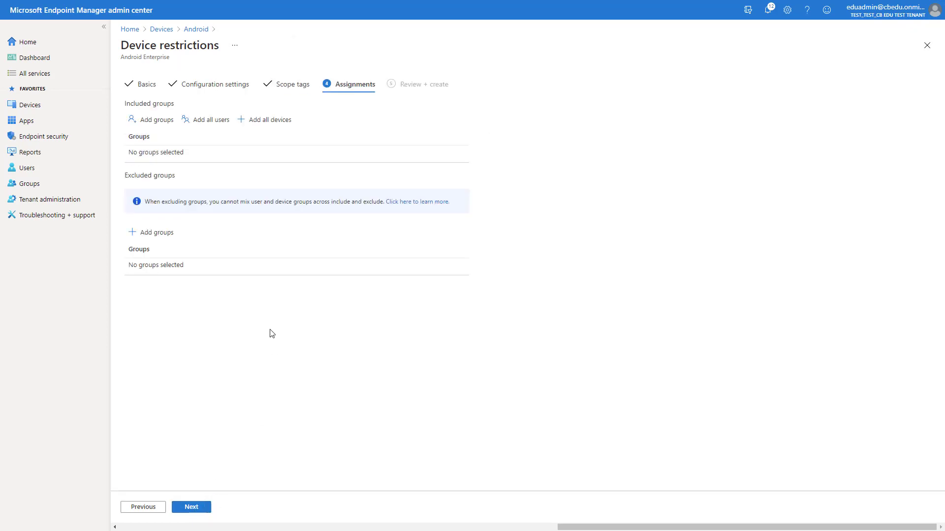
left_click(146, 125)
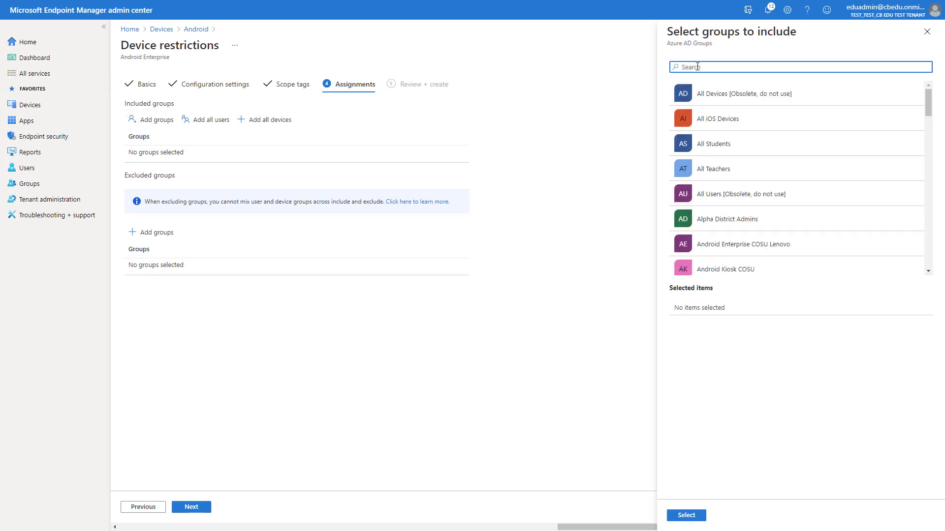
type("i4")
type("e")
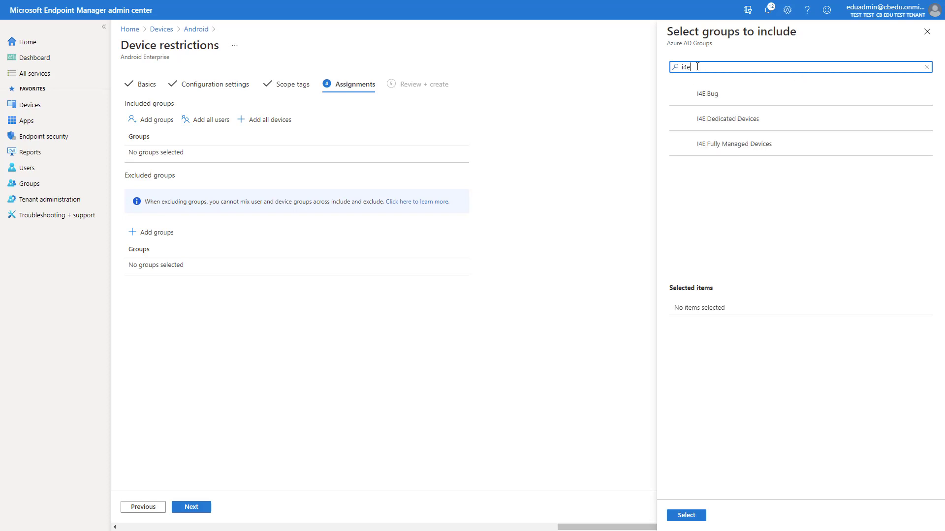
left_click(734, 119)
left_click(687, 517)
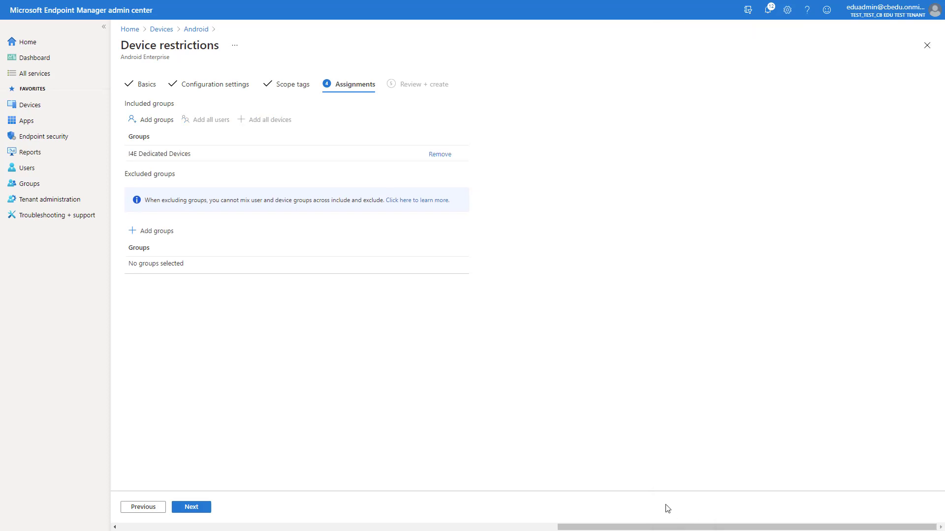
left_click(192, 509)
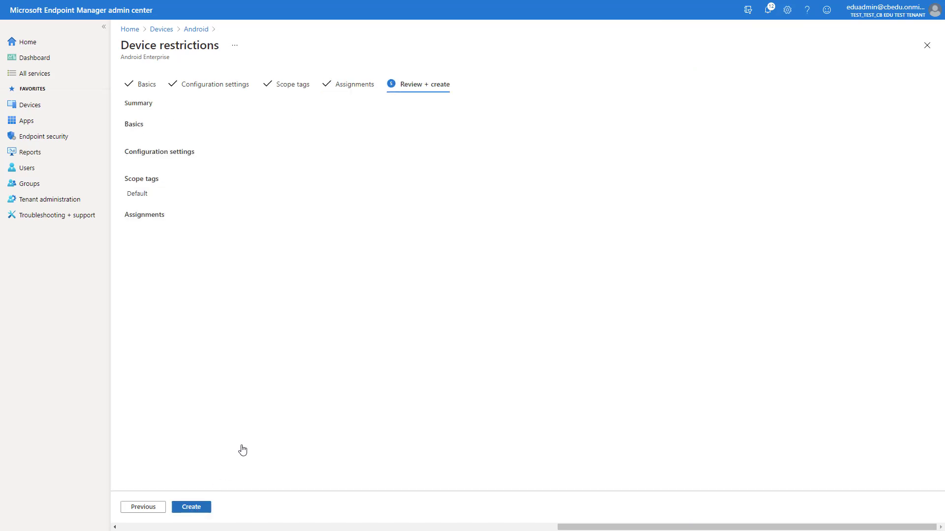
- Check the review summary and create the dedicated-device restriction policy profile
scroll(273, 411, "down", 5)
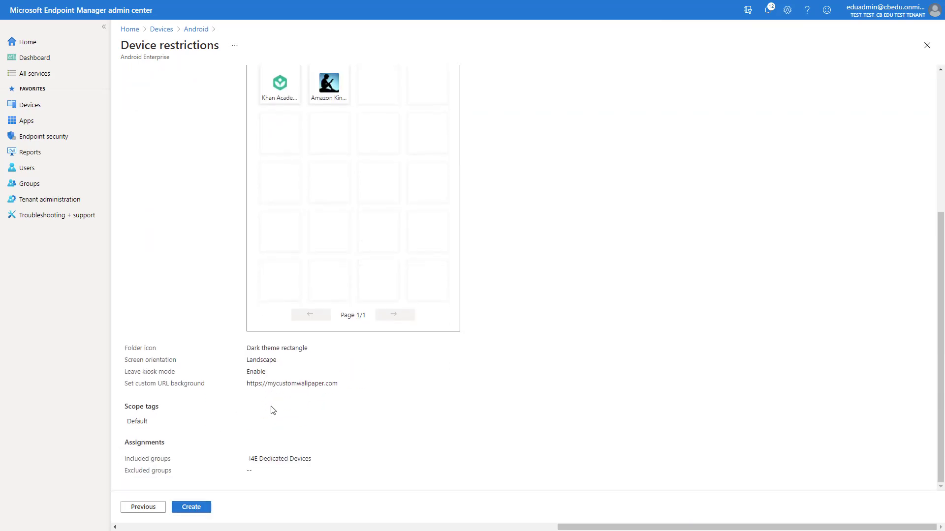
scroll(273, 410, "up", 3)
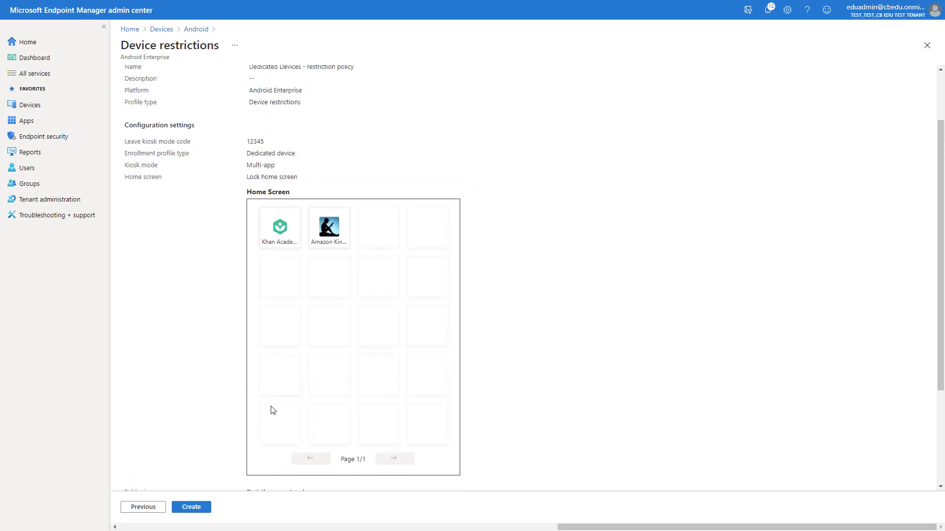
left_click(193, 508)
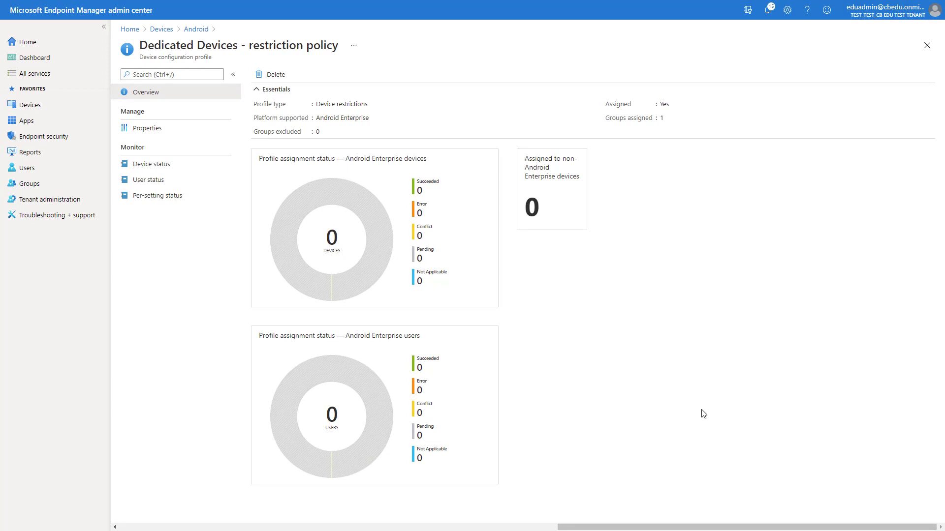
- Create another Android Enterprise Device restrictions profile, fill in its name, and continue to settings
left_click(200, 30)
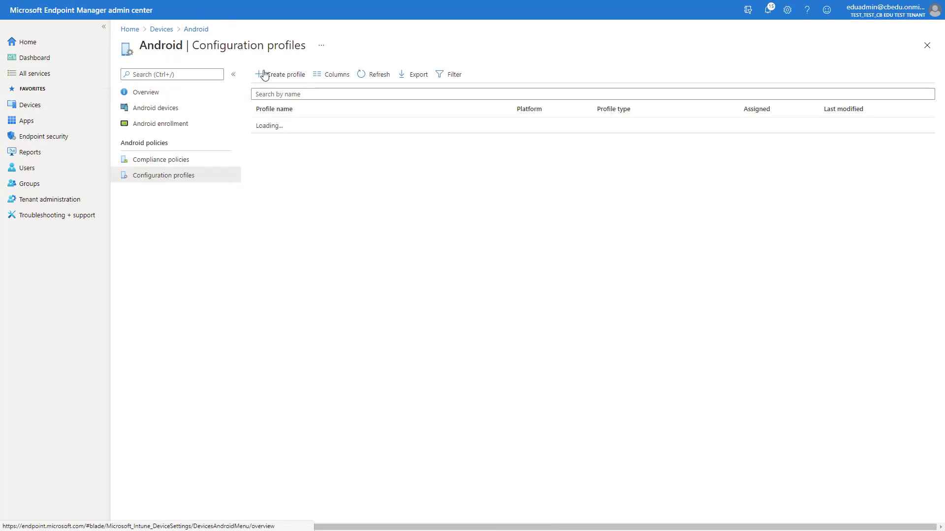
left_click(285, 77)
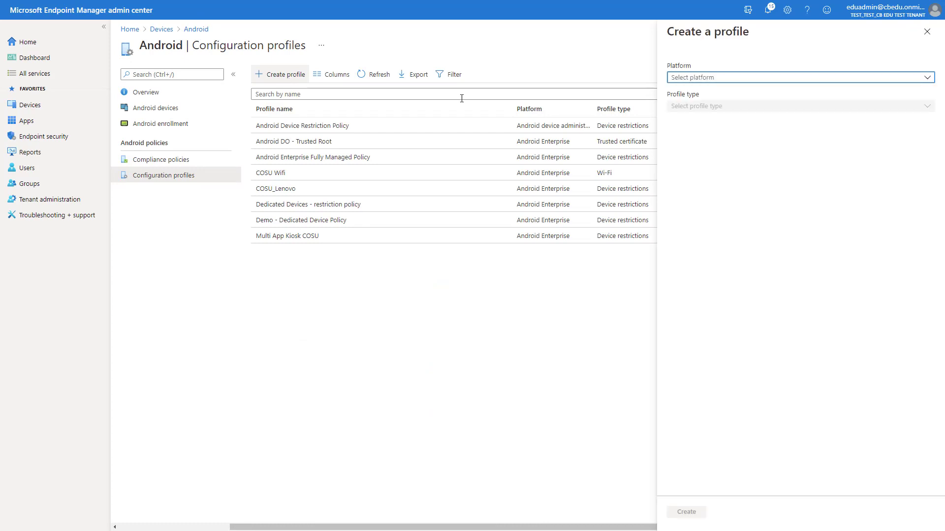
left_click(702, 77)
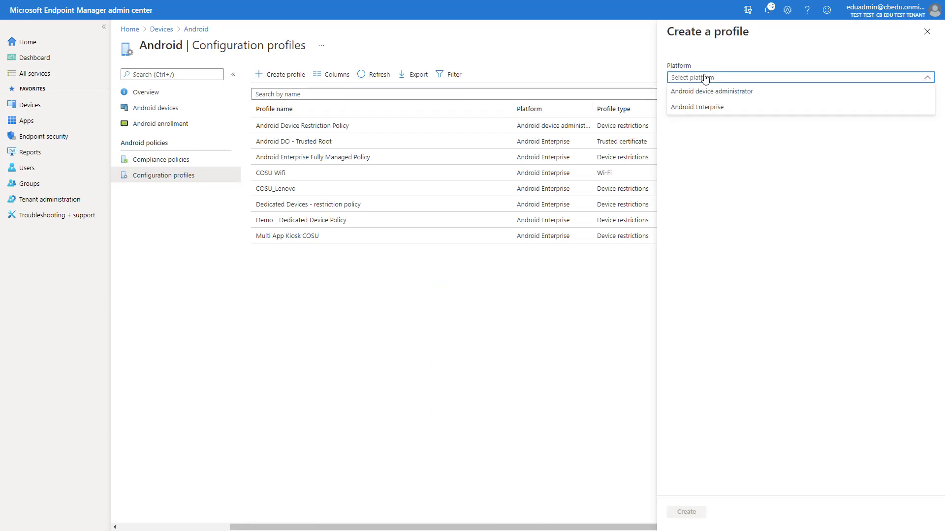
left_click(708, 107)
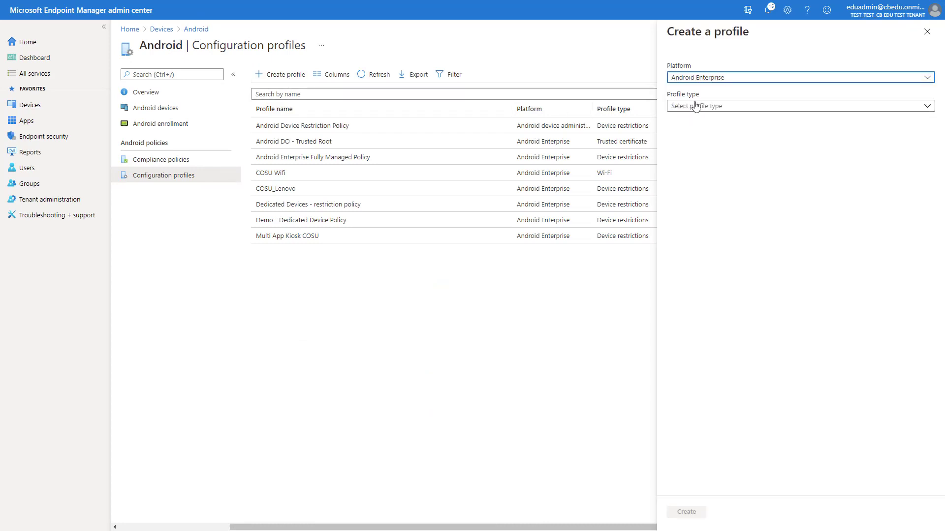
left_click(699, 109)
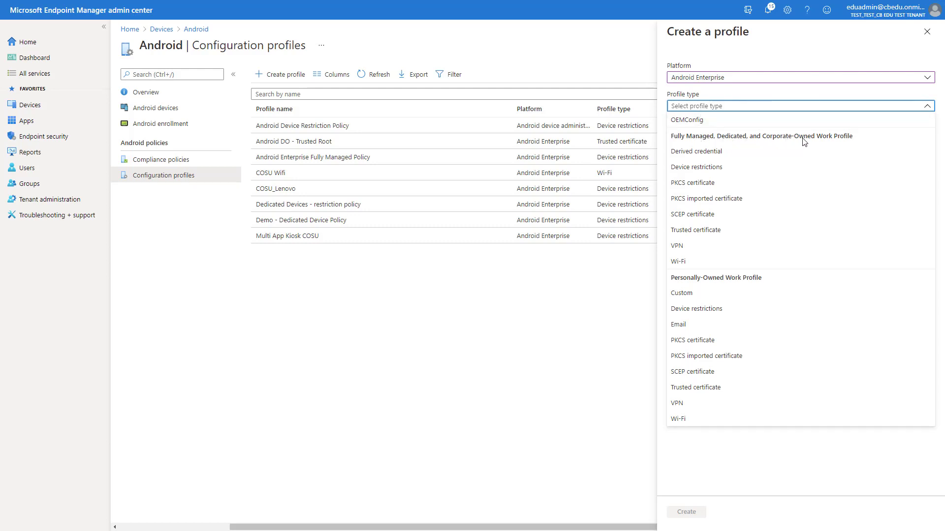
left_click(704, 169)
left_click(686, 512)
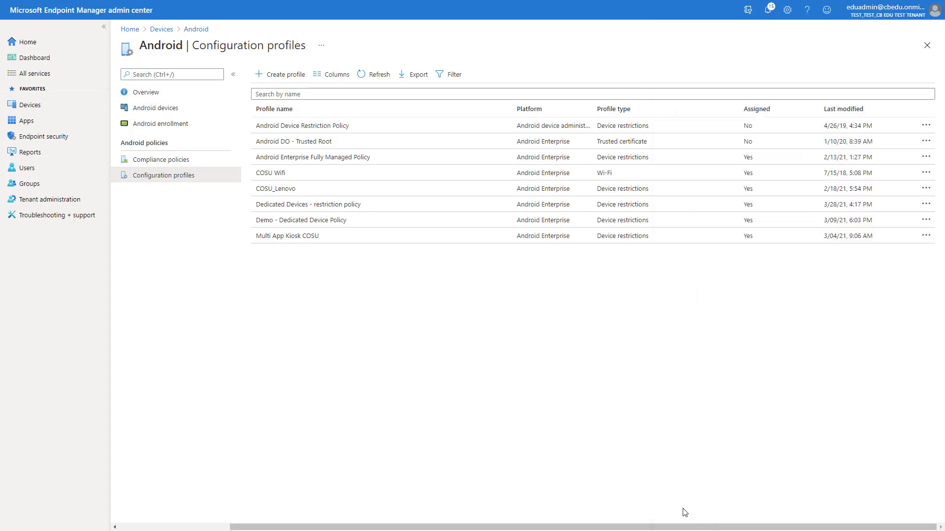
left_click(286, 103)
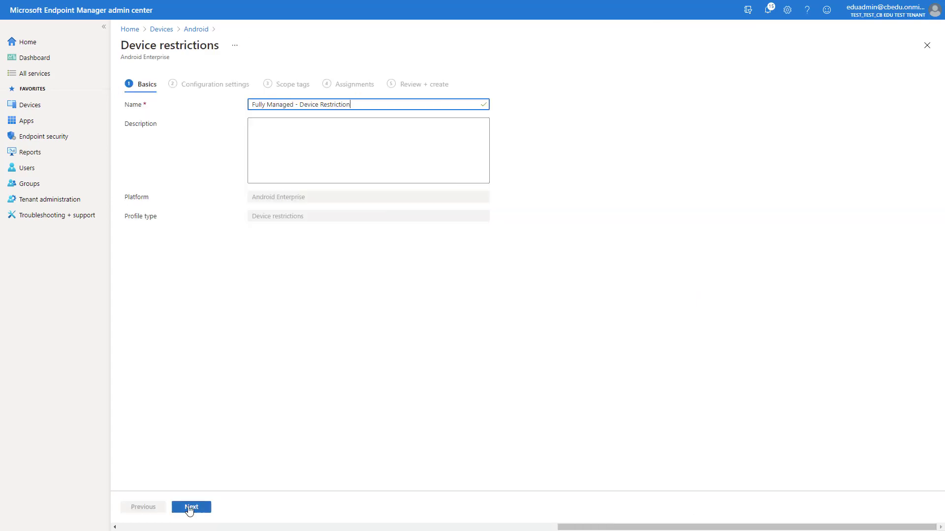
left_click(190, 510)
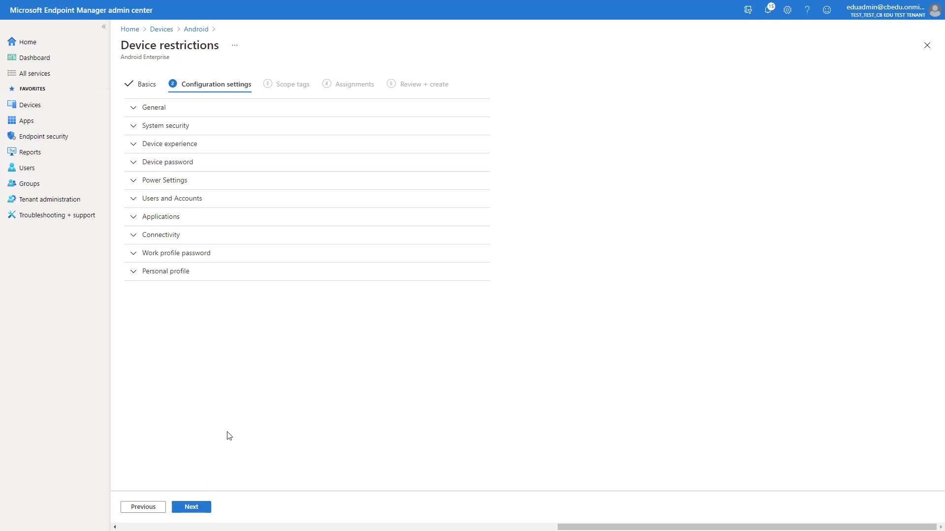
- Set Fully managed enrollment with Microsoft Launcher default, a pasted wallpaper URL, and Dock presence Show
left_click(170, 144)
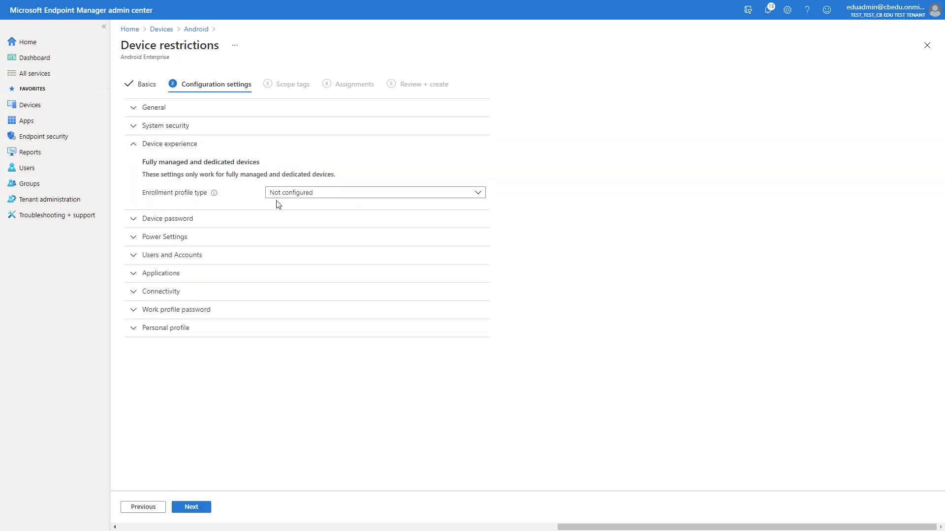
left_click(299, 196)
left_click(292, 239)
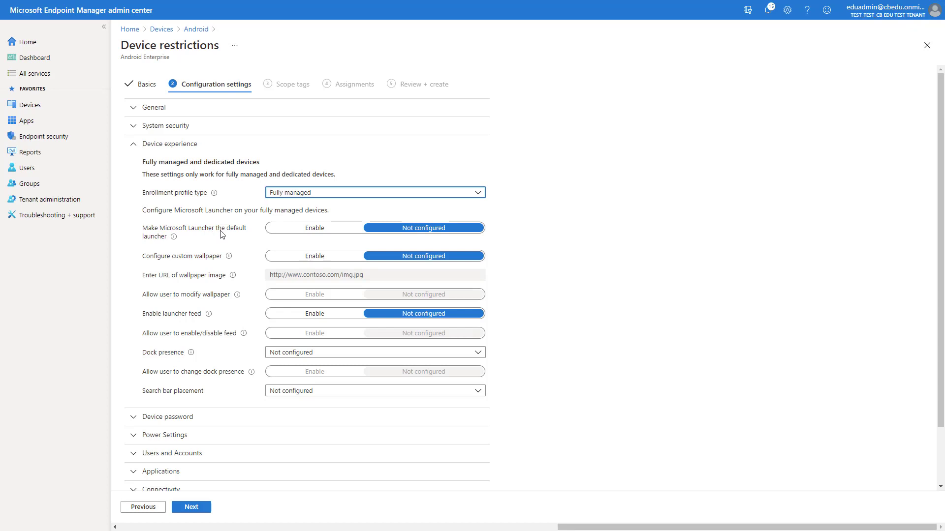
left_click(312, 231)
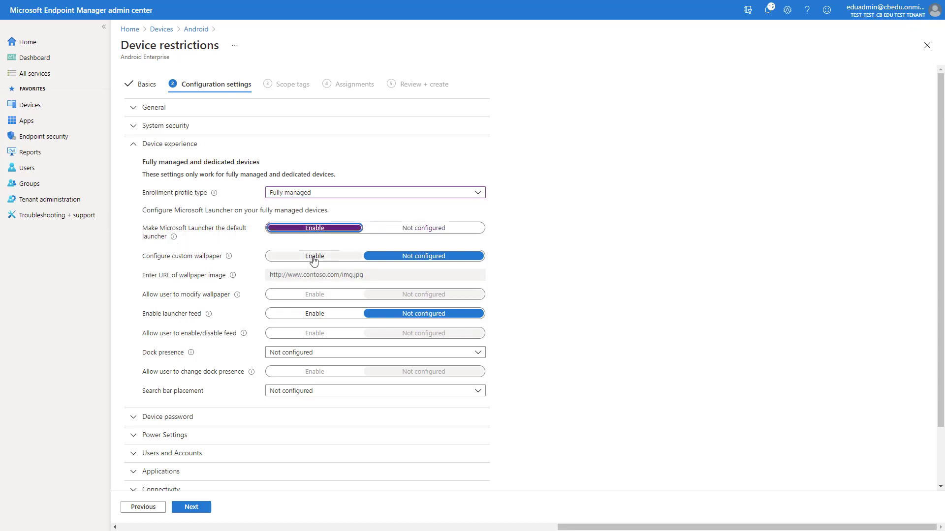
left_click(313, 257)
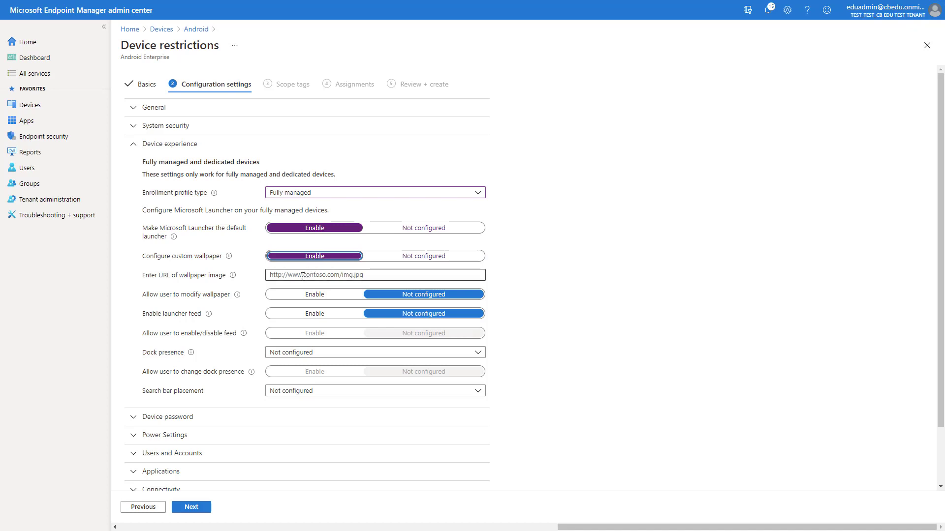
left_click(307, 274)
type("https://mycustomwallpaper.com")
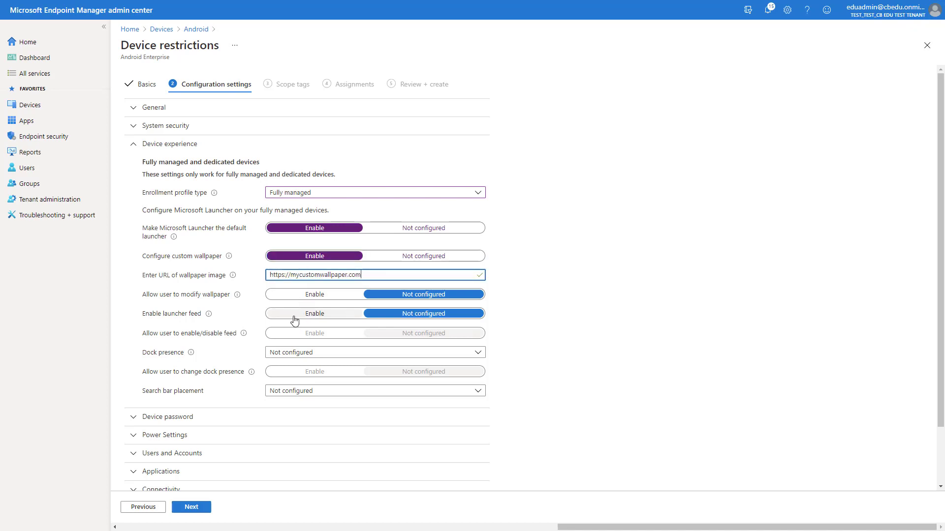
left_click(290, 354)
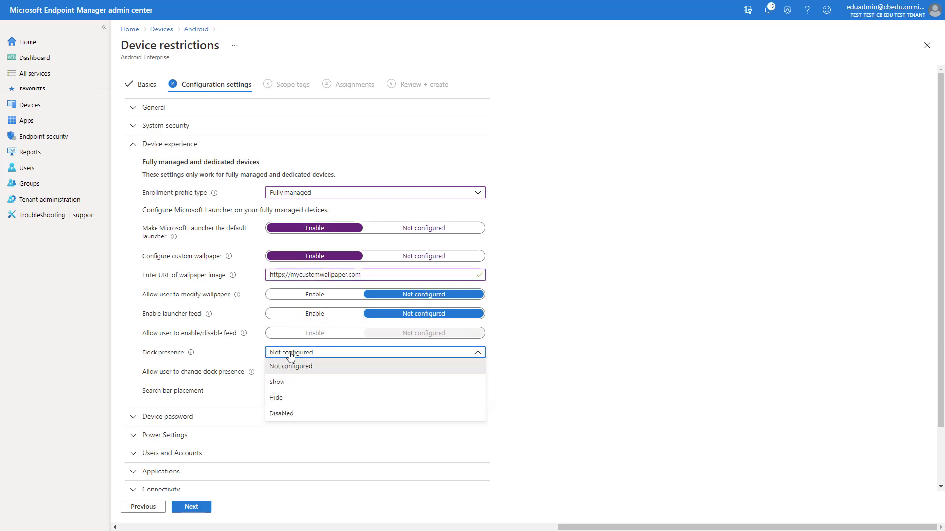
left_click(288, 383)
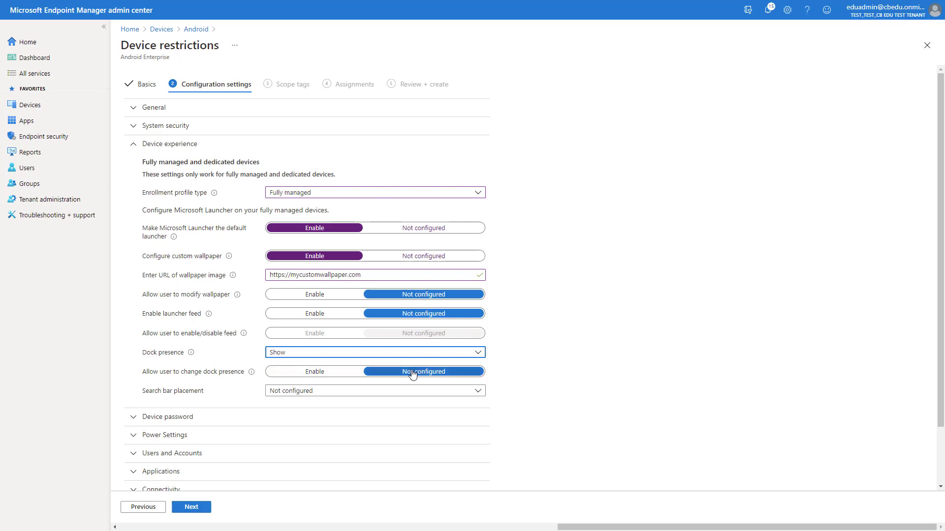
- Include the I4E Fully Managed Devices group in the profile's assignments and proceed to Review + create
left_click(192, 507)
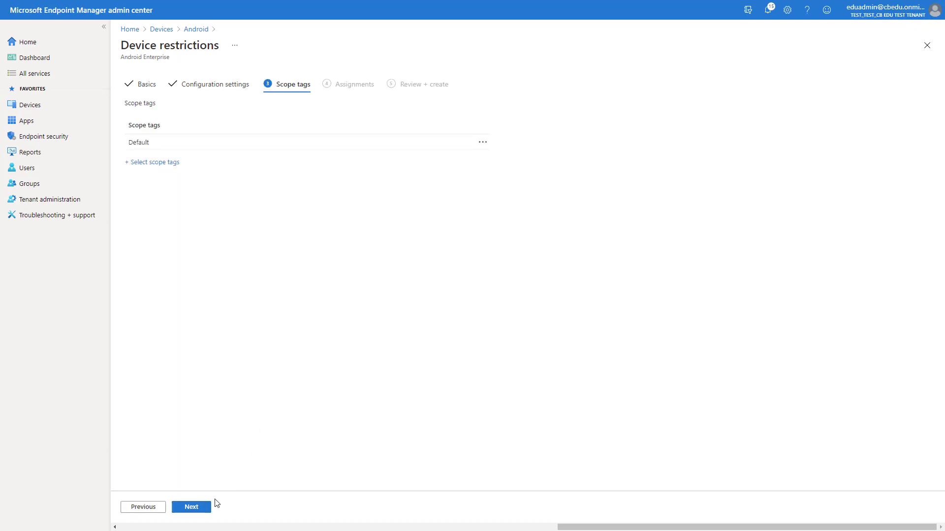
left_click(198, 510)
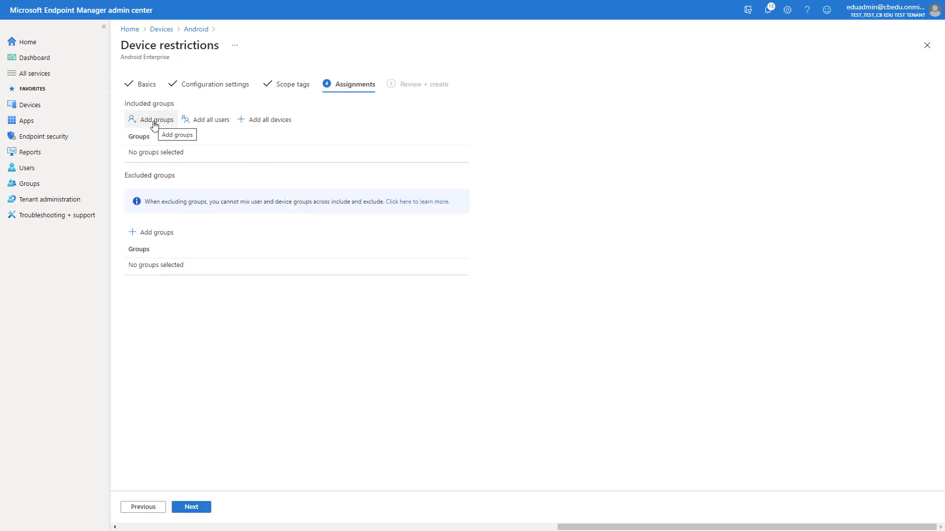
left_click(156, 122)
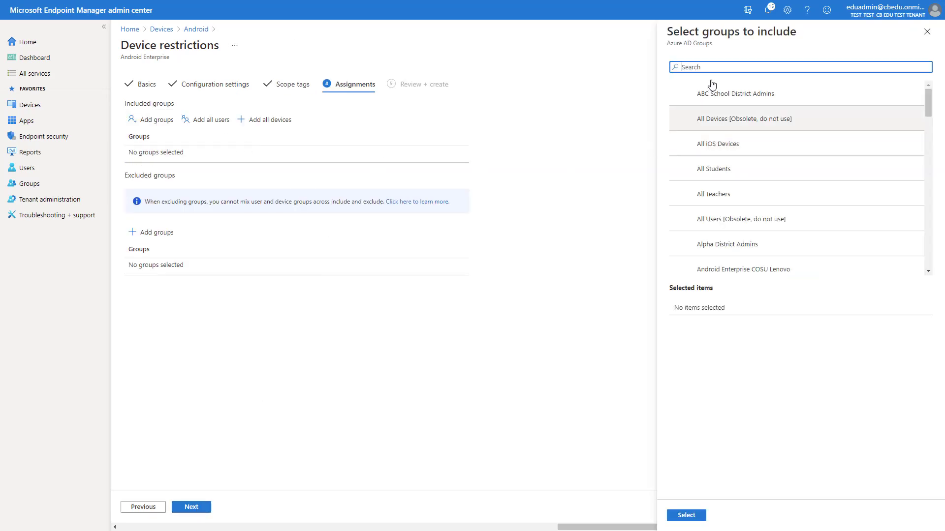
type("i4")
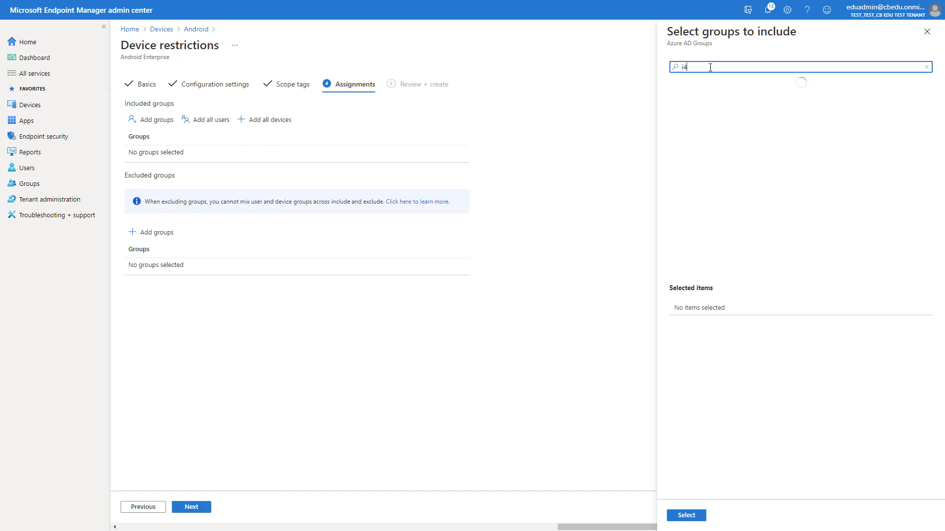
type("e full")
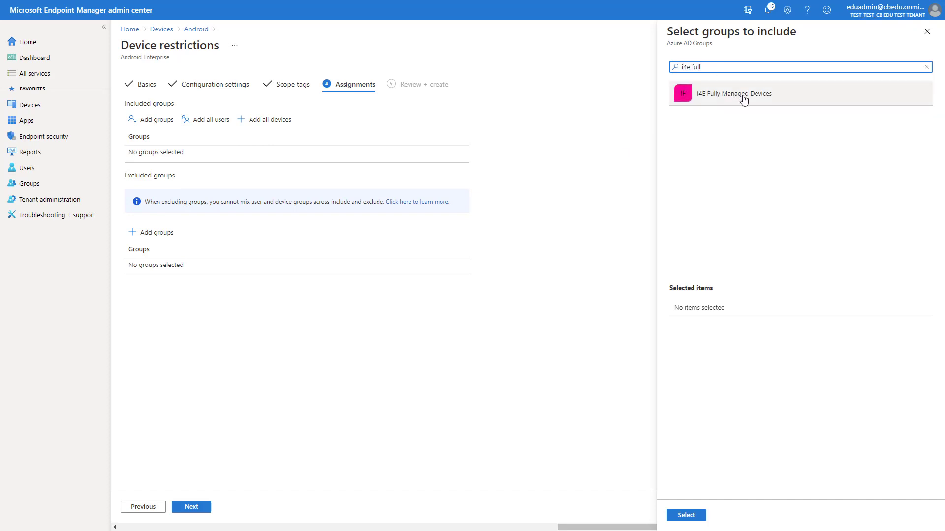
left_click(744, 98)
left_click(686, 514)
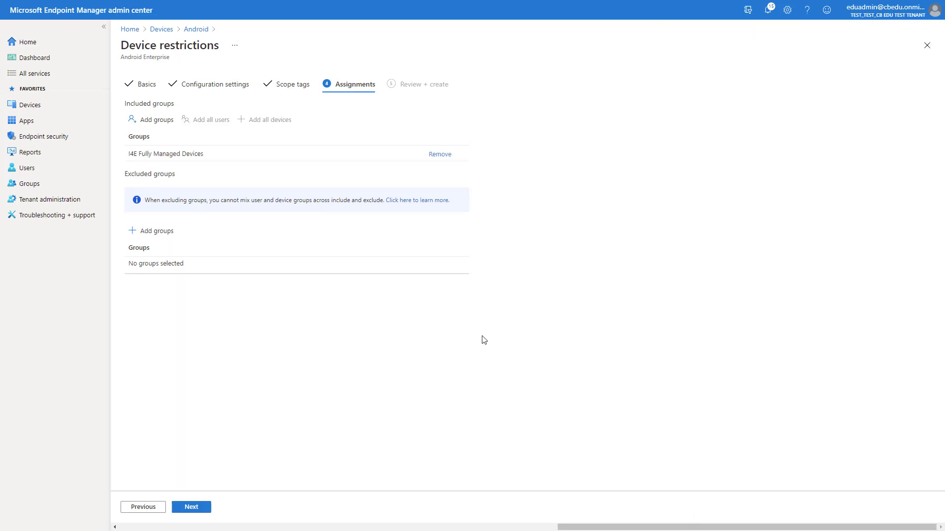
left_click(200, 507)
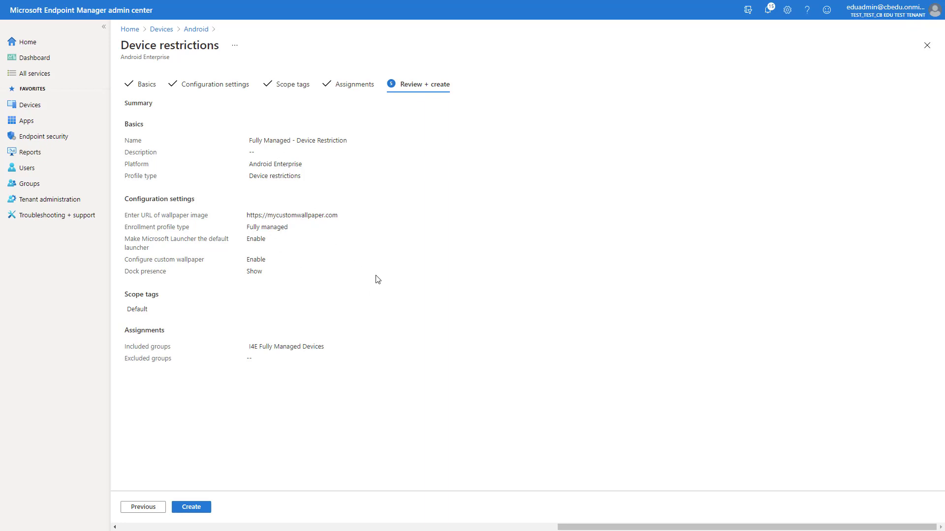
- Create the Fully Managed - Device Restriction profile from its review summary
left_click(194, 507)
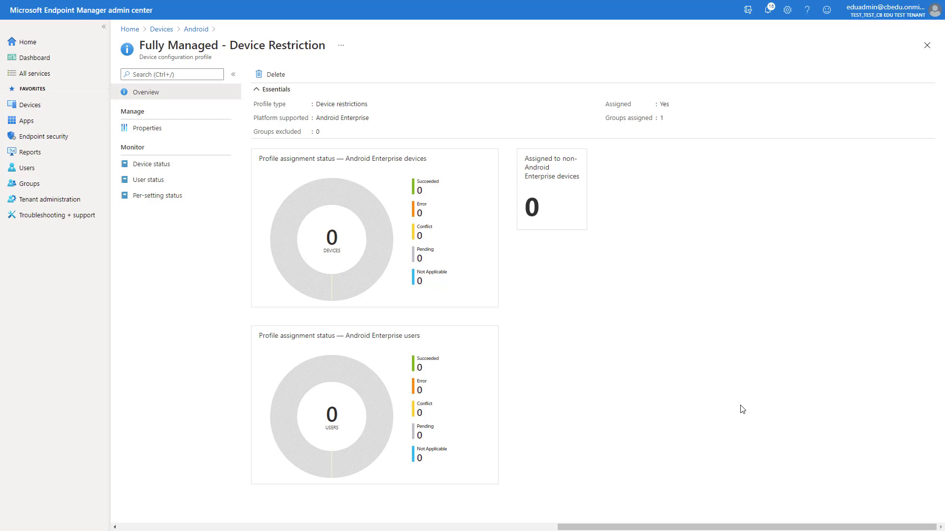
- Add an Android app of type Managed Google Play app and show its Web apps section
left_click(71, 122)
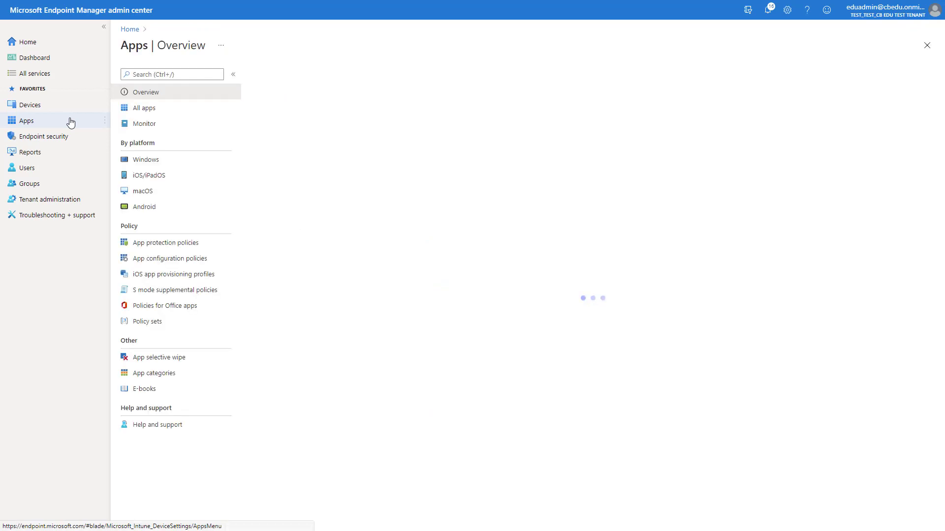
left_click(164, 207)
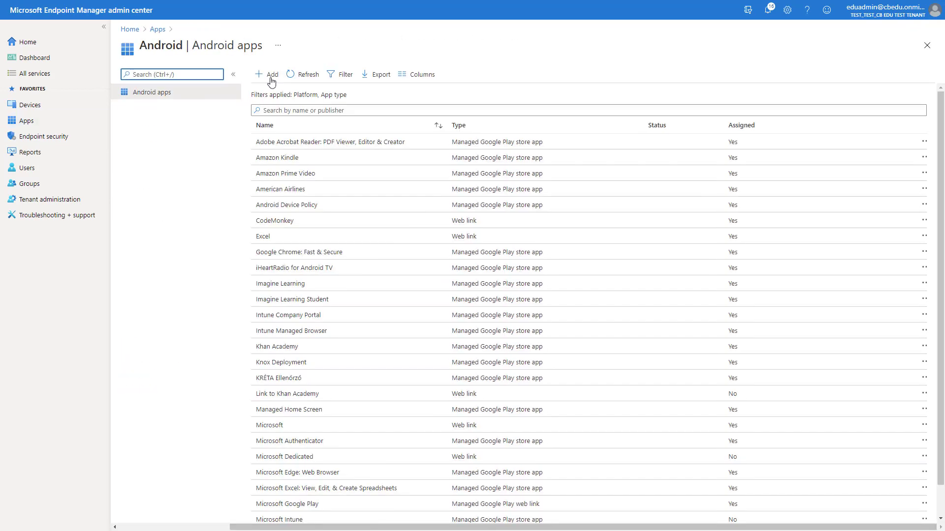
left_click(271, 76)
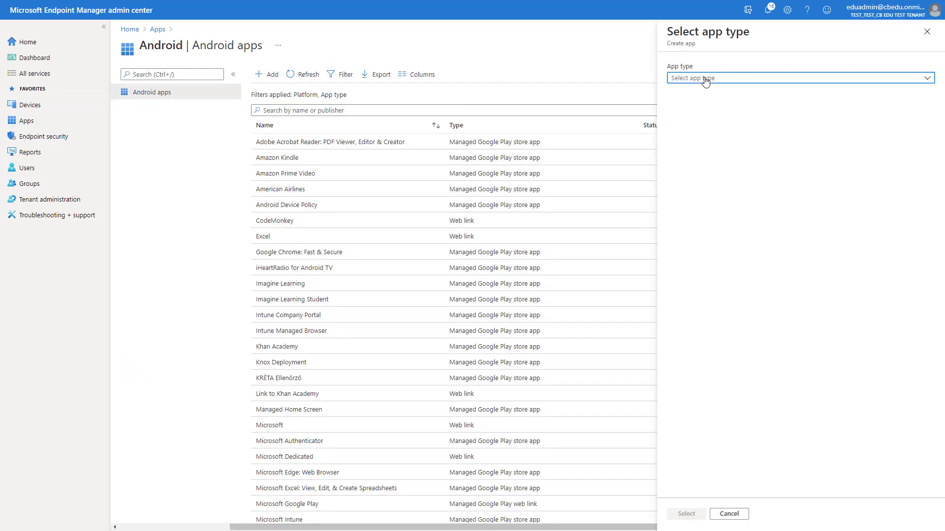
left_click(706, 79)
left_click(708, 126)
left_click(685, 514)
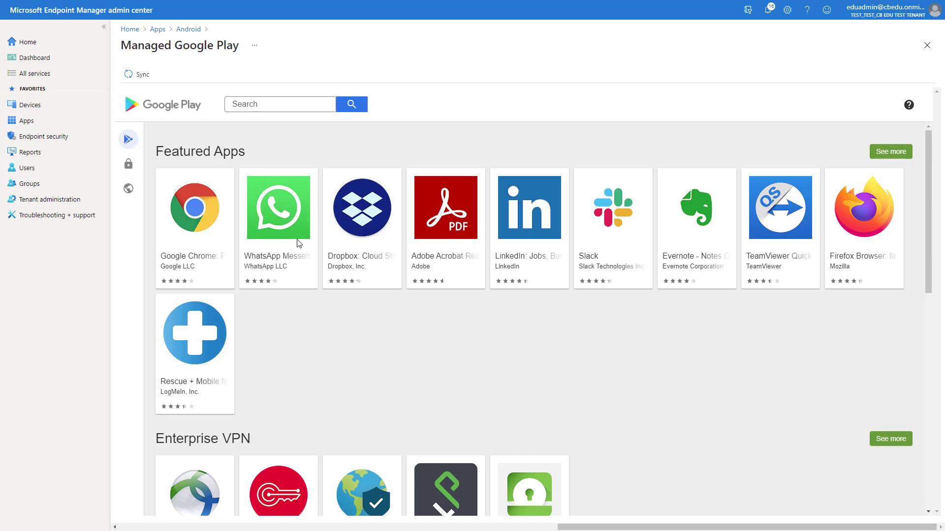
mouse_move(139, 196)
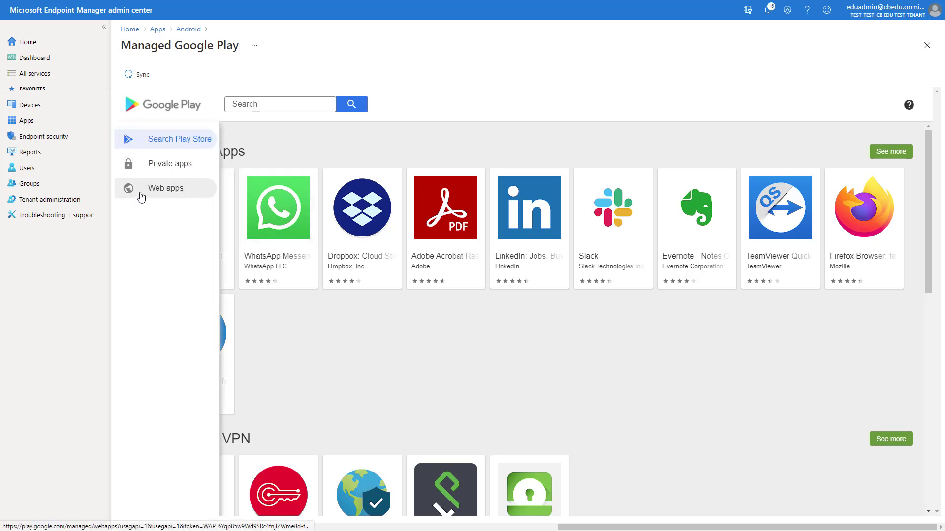
left_click(174, 192)
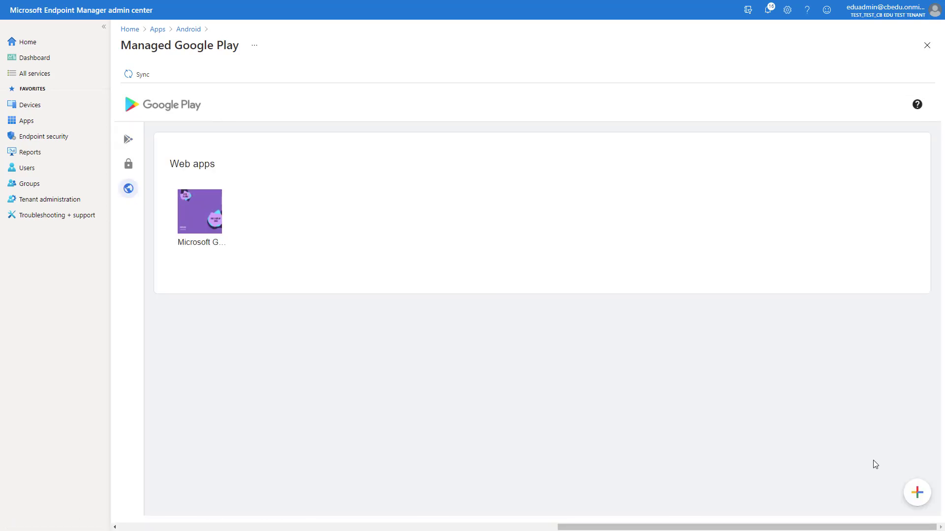
- Start a new web app titled 'Sway' with the URL sway.office.com
left_click(916, 495)
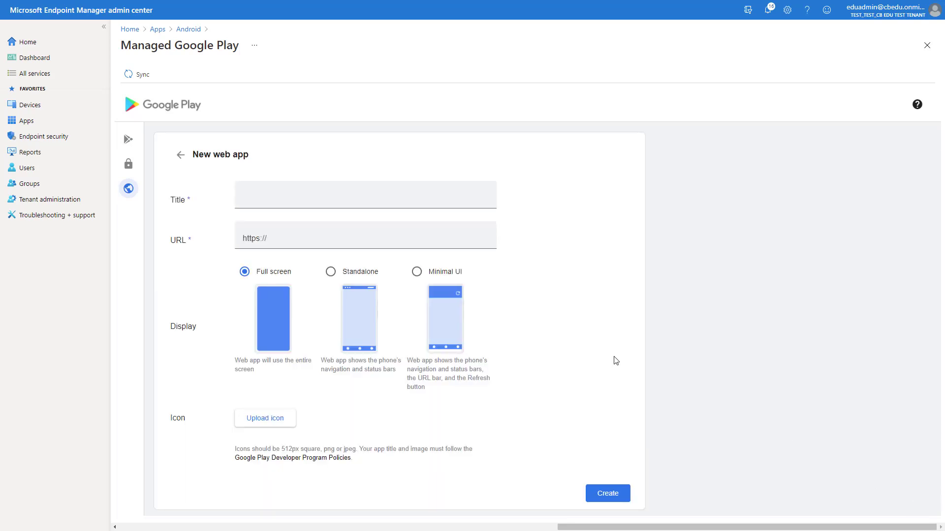
left_click(260, 201)
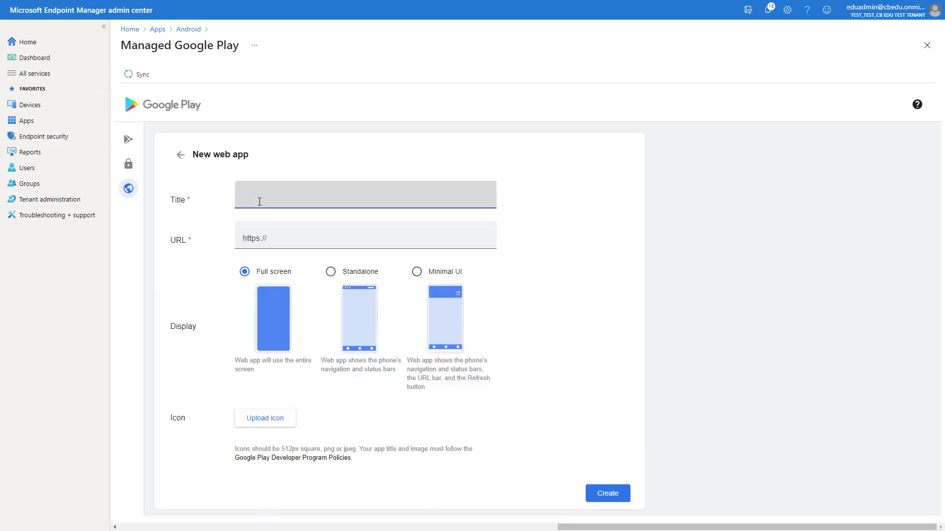
type("Sway")
left_click(279, 237)
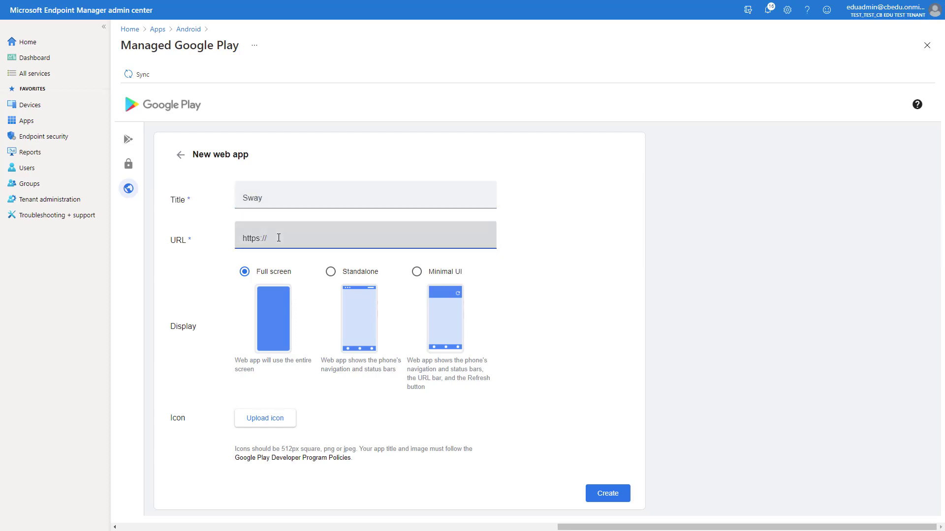
type("sway.office.com")
- Upload sway.png as the app icon and create the Sway web app
left_click(264, 419)
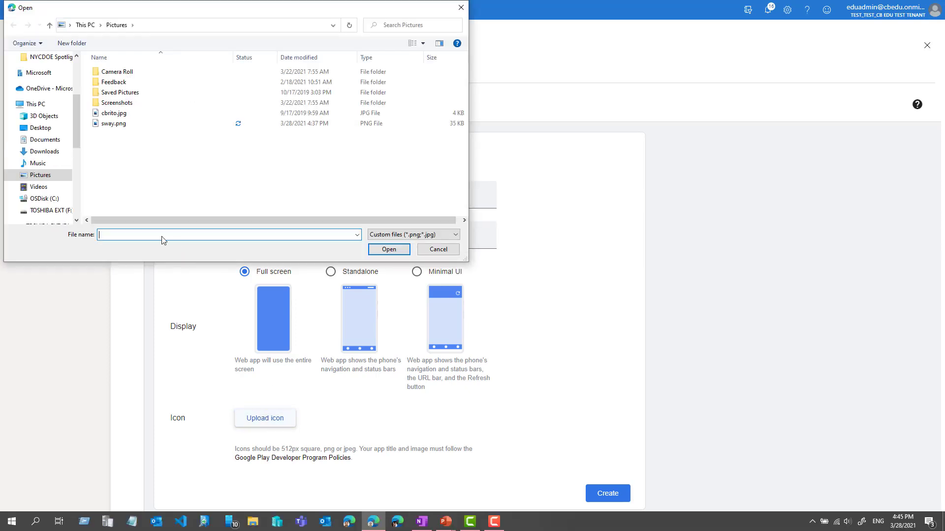
left_click(116, 124)
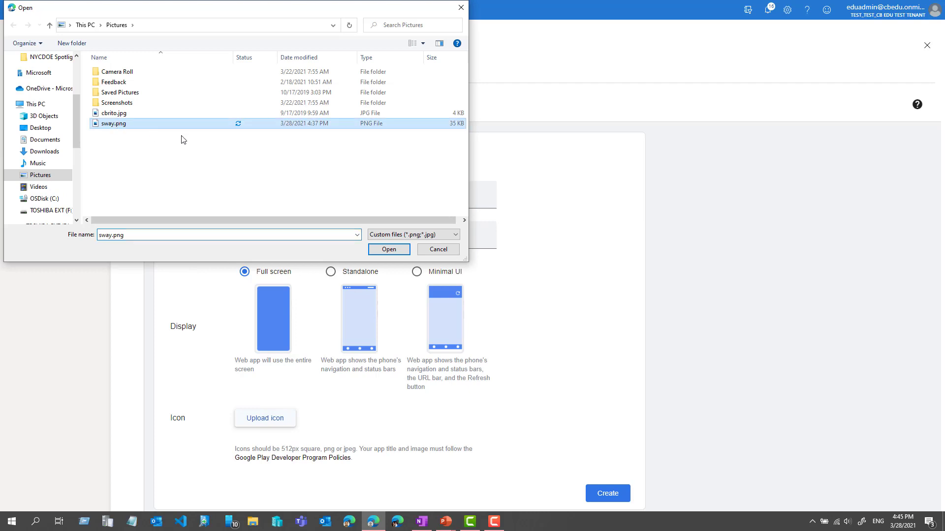
left_click(388, 249)
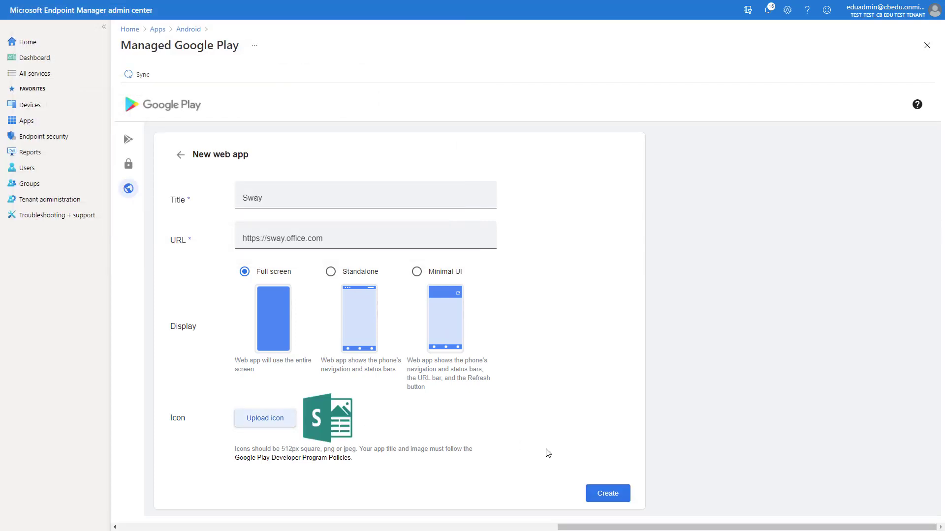
left_click(607, 495)
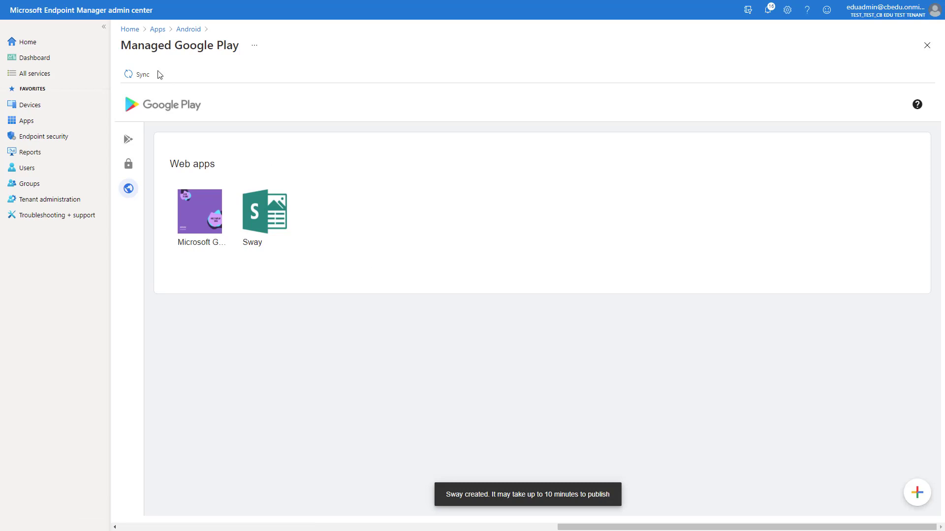
- Sync Managed Google Play, find the Sway entry among Android apps, and edit its assignments
left_click(139, 76)
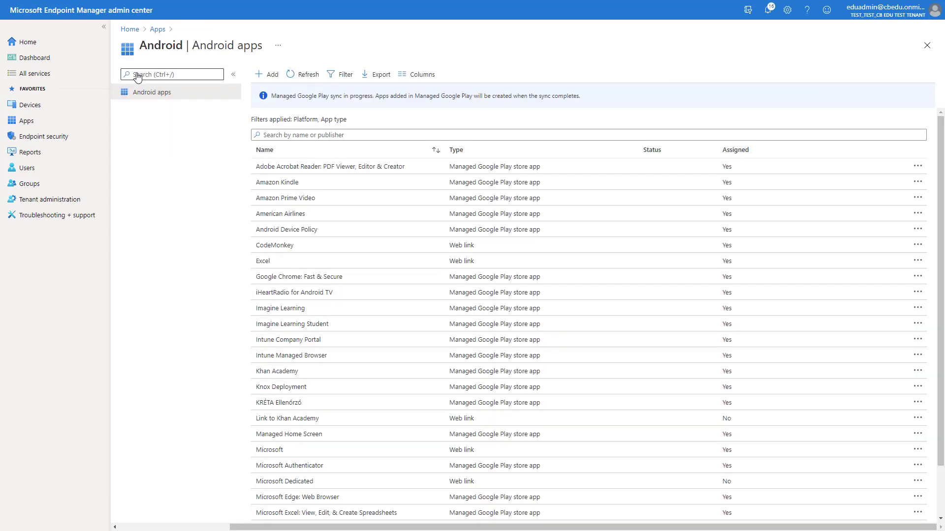
left_click(292, 110)
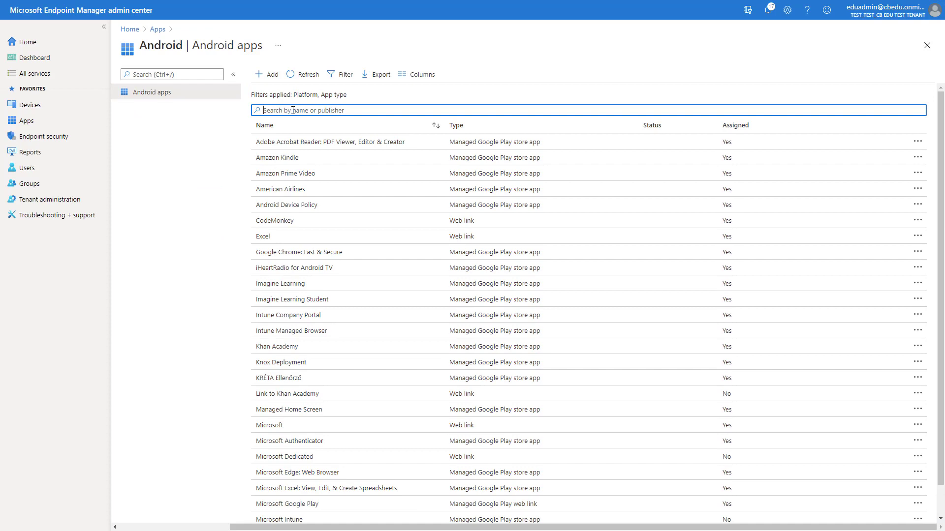
type("sway")
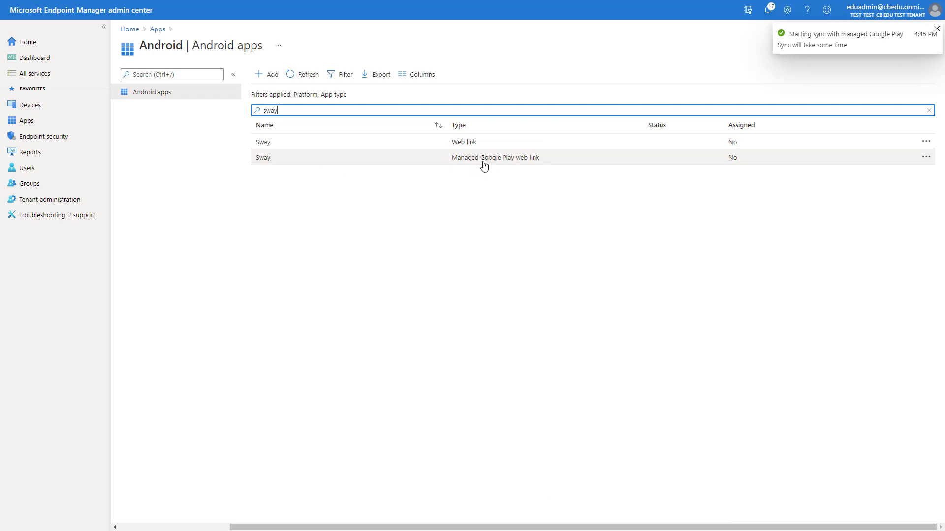
left_click(510, 162)
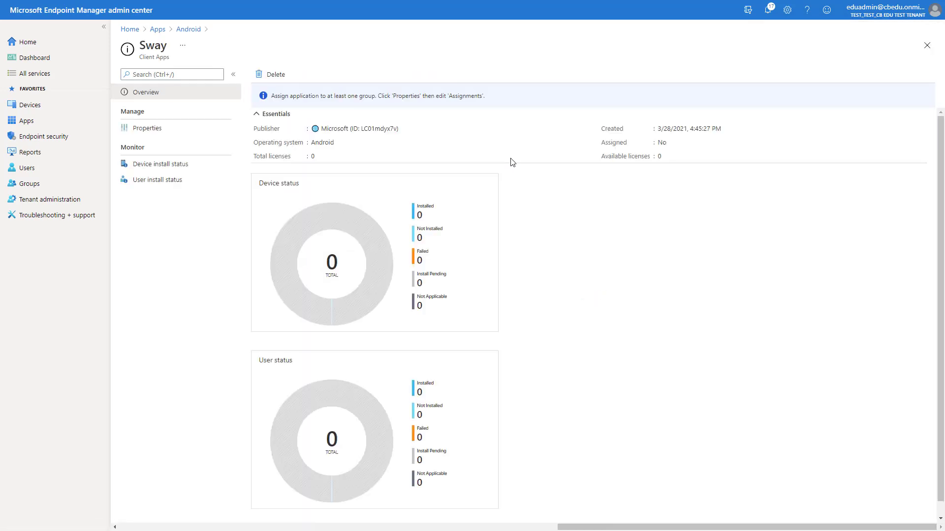
left_click(174, 133)
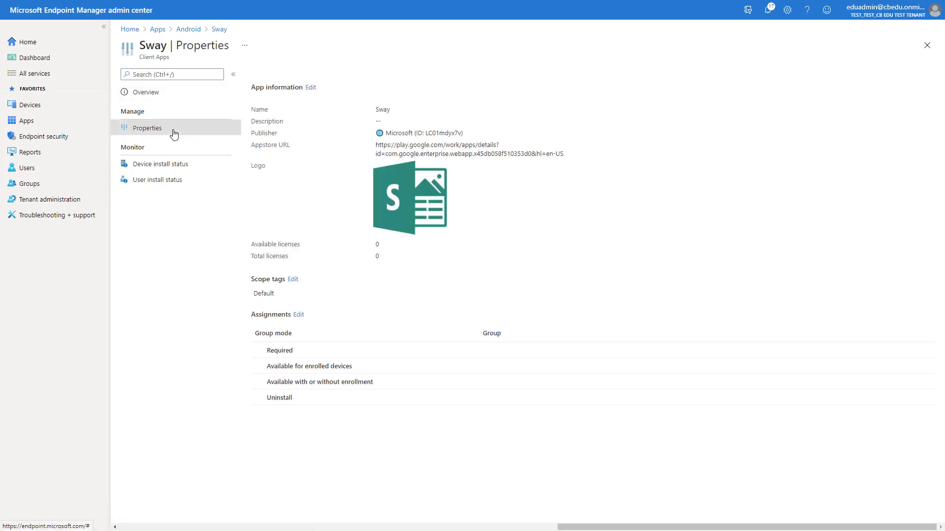
left_click(298, 315)
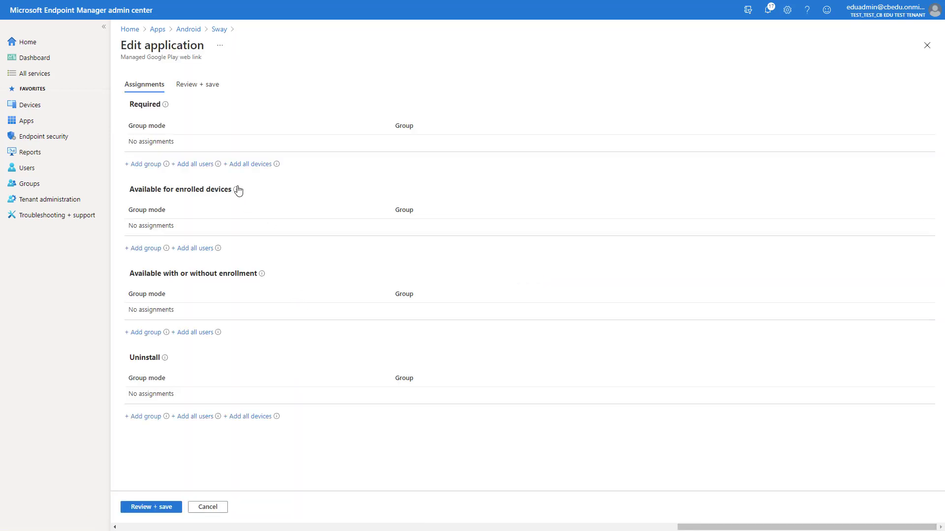
- Add I4E Fully Managed Devices and I4E Dedicated Devices under Required assignments
left_click(145, 167)
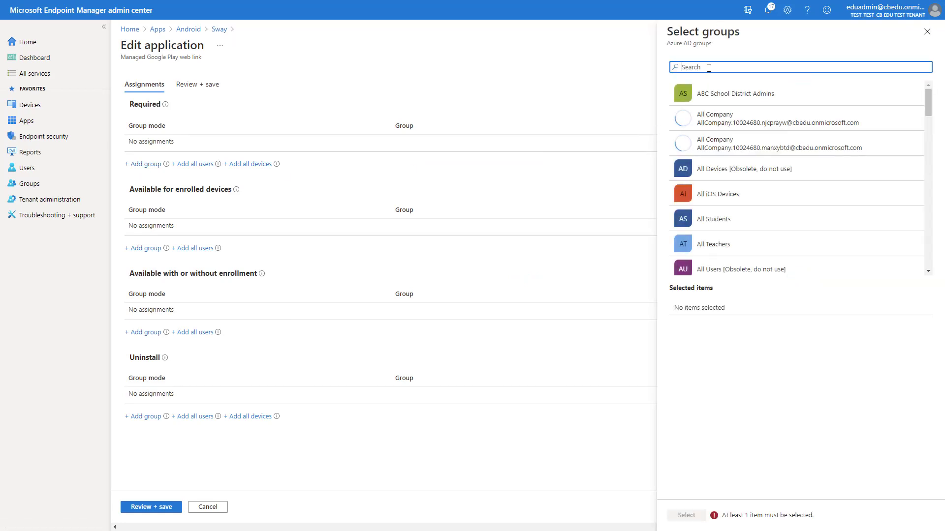
type("i4e ful")
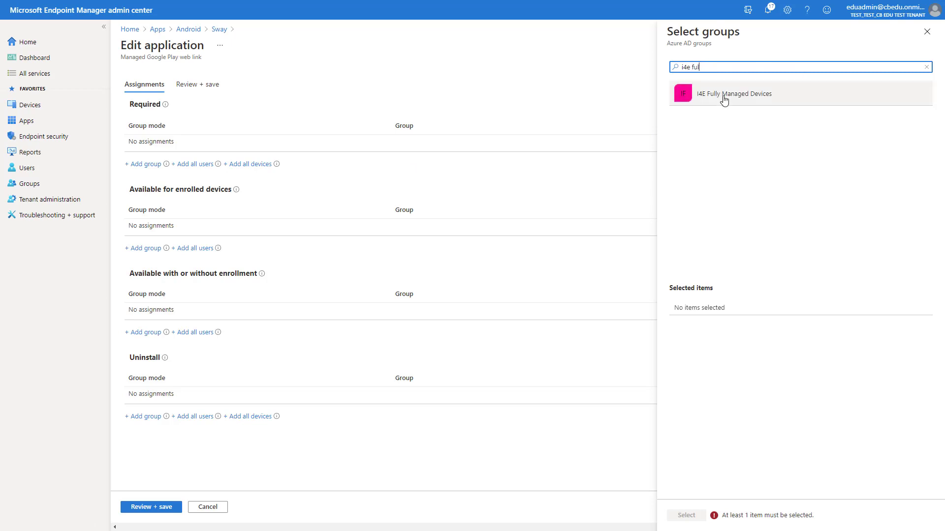
left_click(723, 96)
double_click(695, 67)
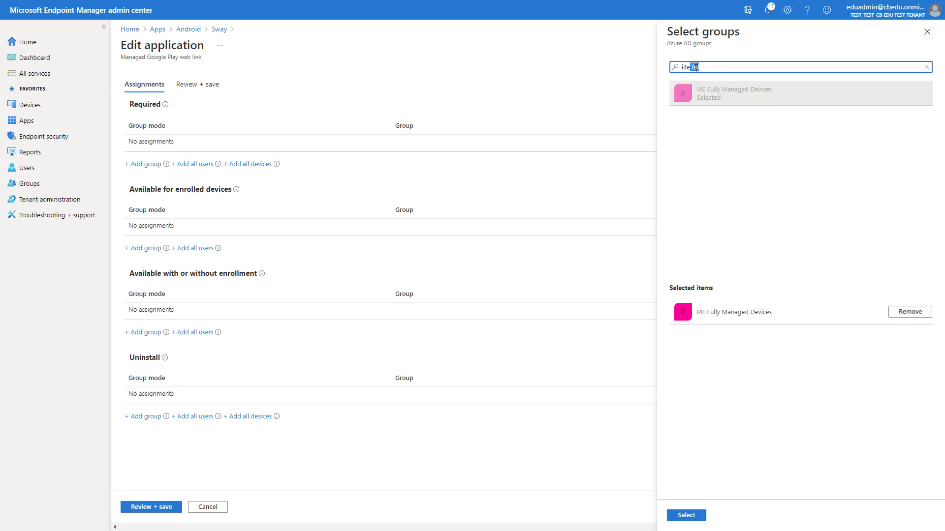
type("dedi")
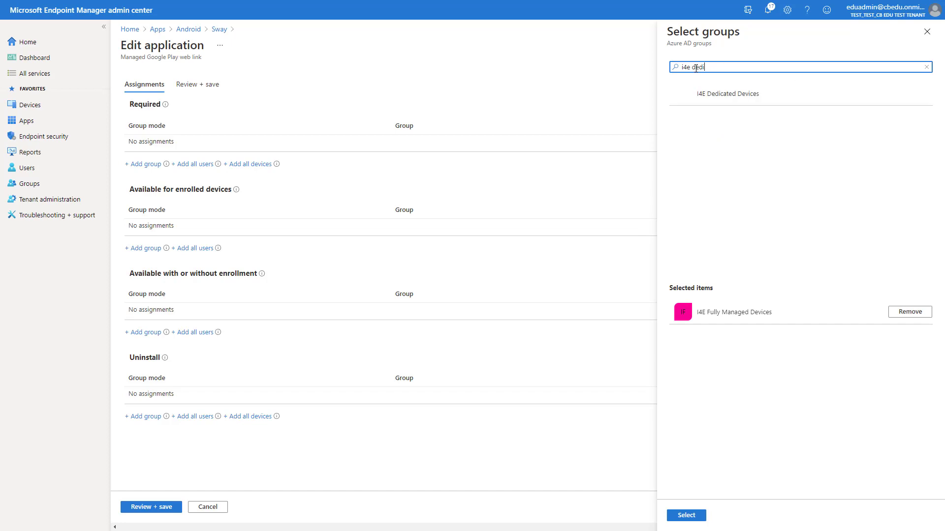
left_click(728, 99)
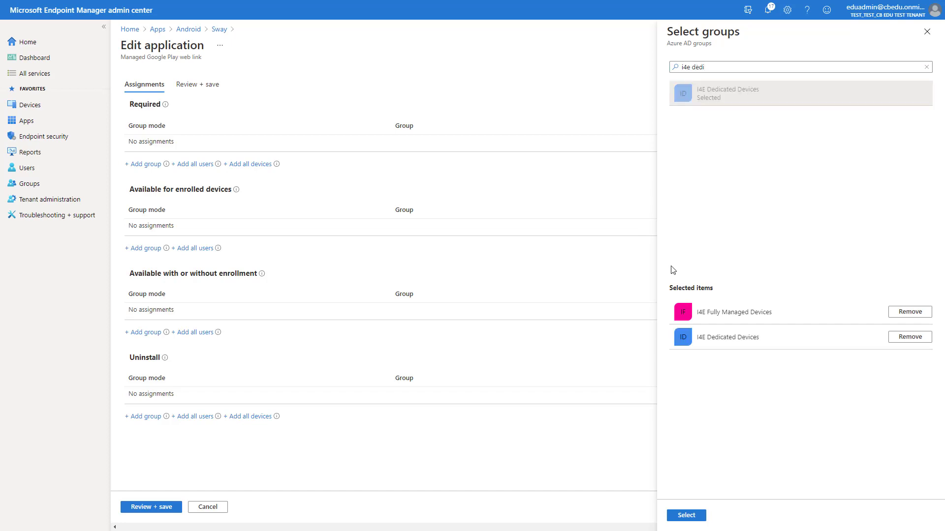
left_click(686, 515)
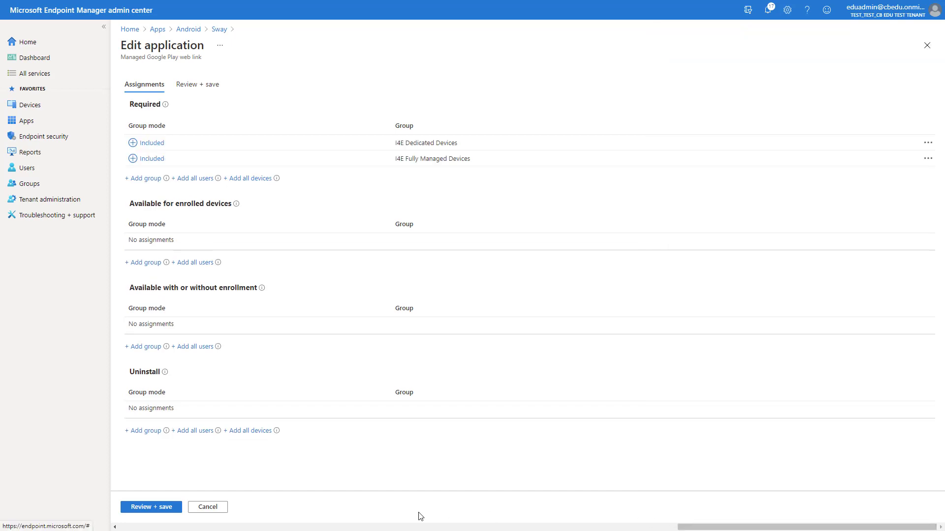
- Review the Required group assignments for Sway and save them
left_click(153, 510)
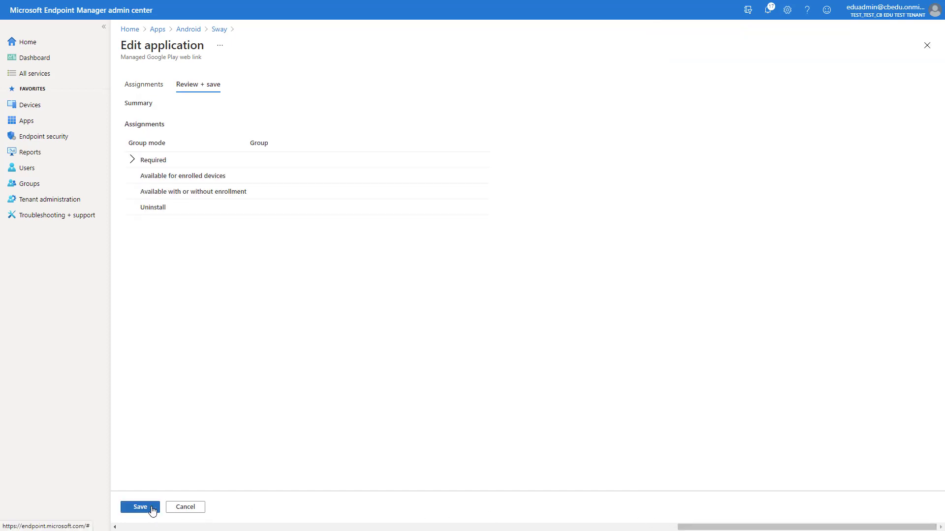
left_click(132, 161)
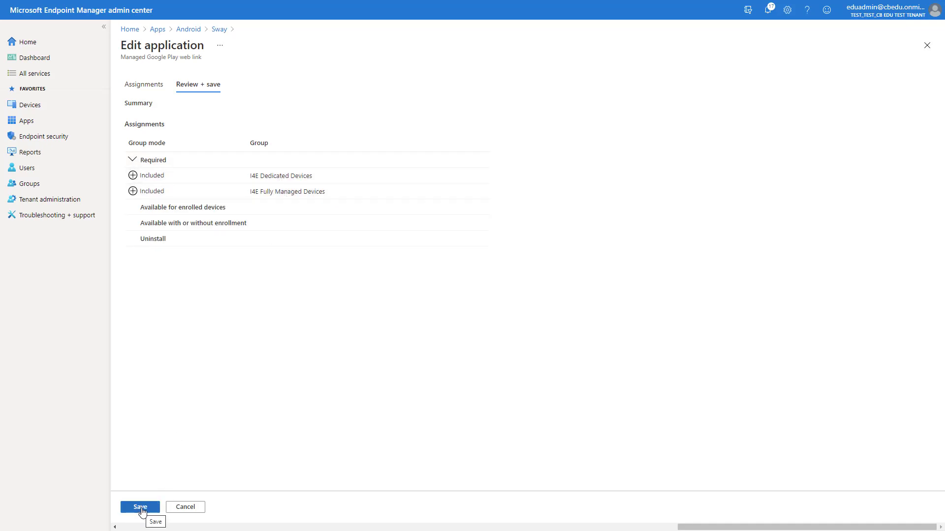
left_click(141, 507)
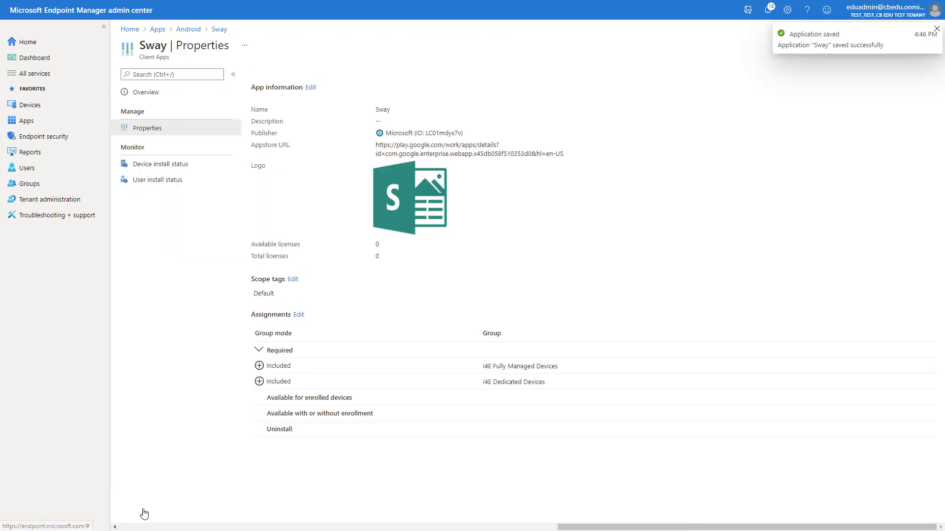